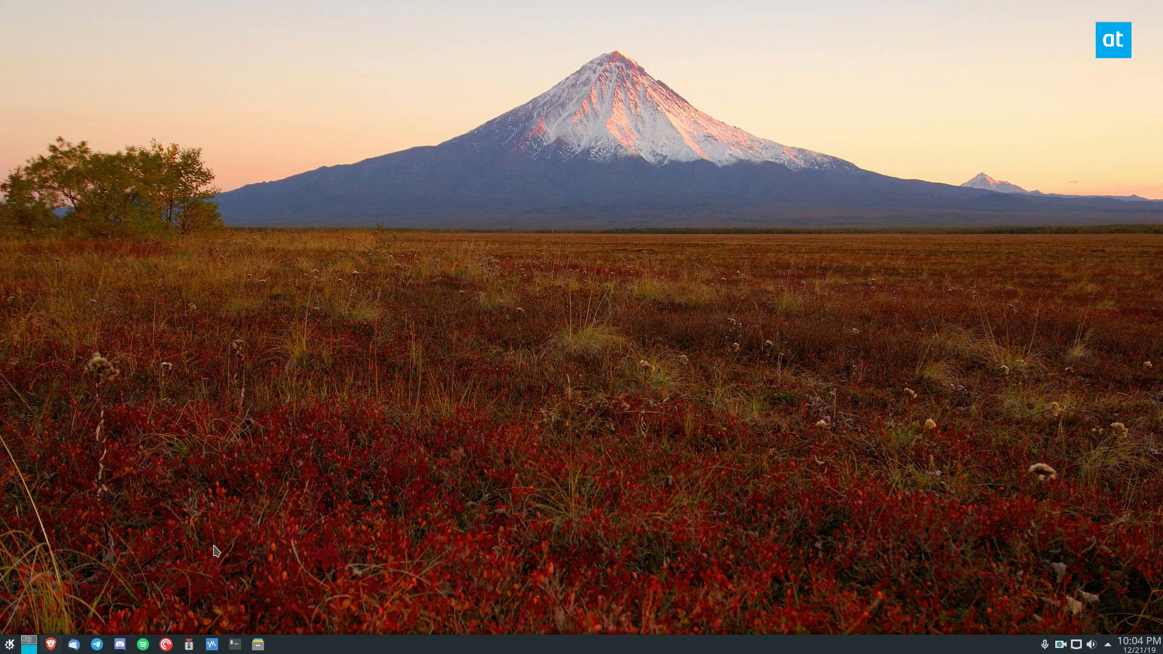
# Launch the GNU Image Manipulation Program.
pyautogui.press('super')
pyautogui.write('gim')
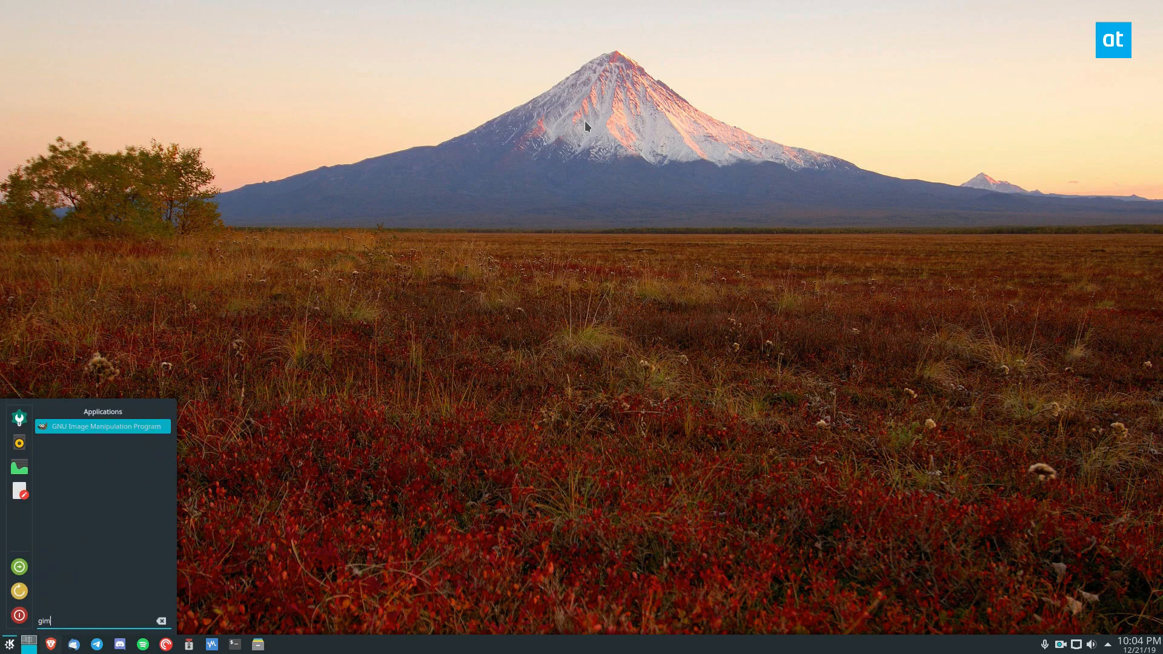
pyautogui.press('Return')
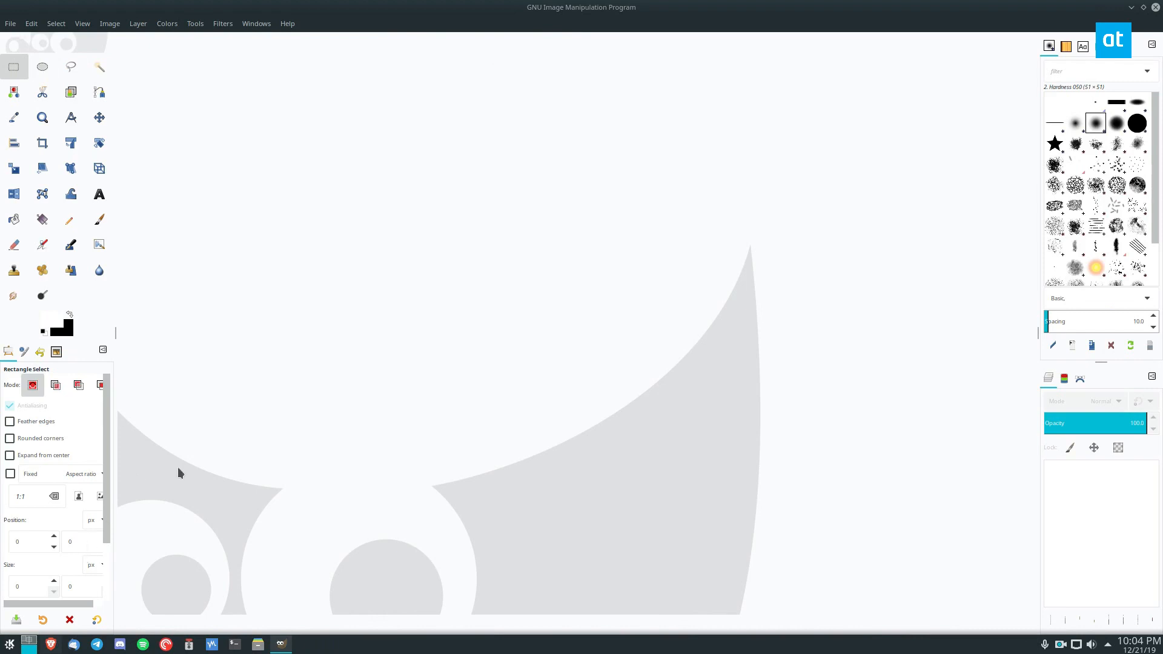
# Open the wallpaper folder inside Dropbox in the Dolphin file manager and move its window clear of the GIMP canvas area.
pyautogui.click(258, 644)
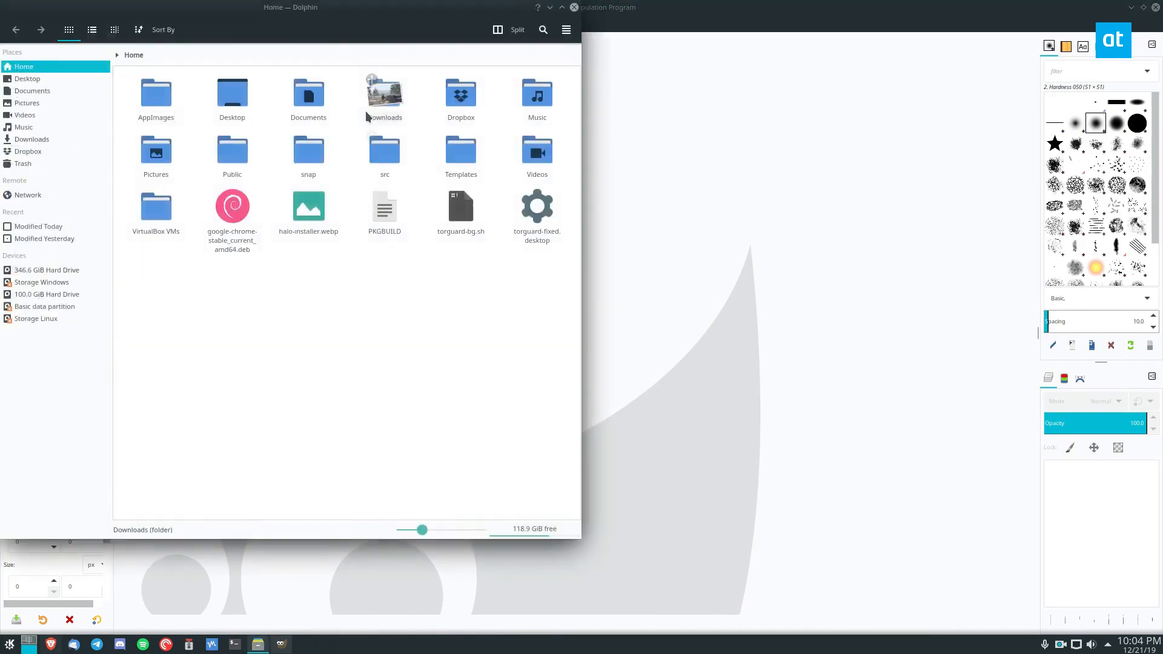
pyautogui.click(458, 104)
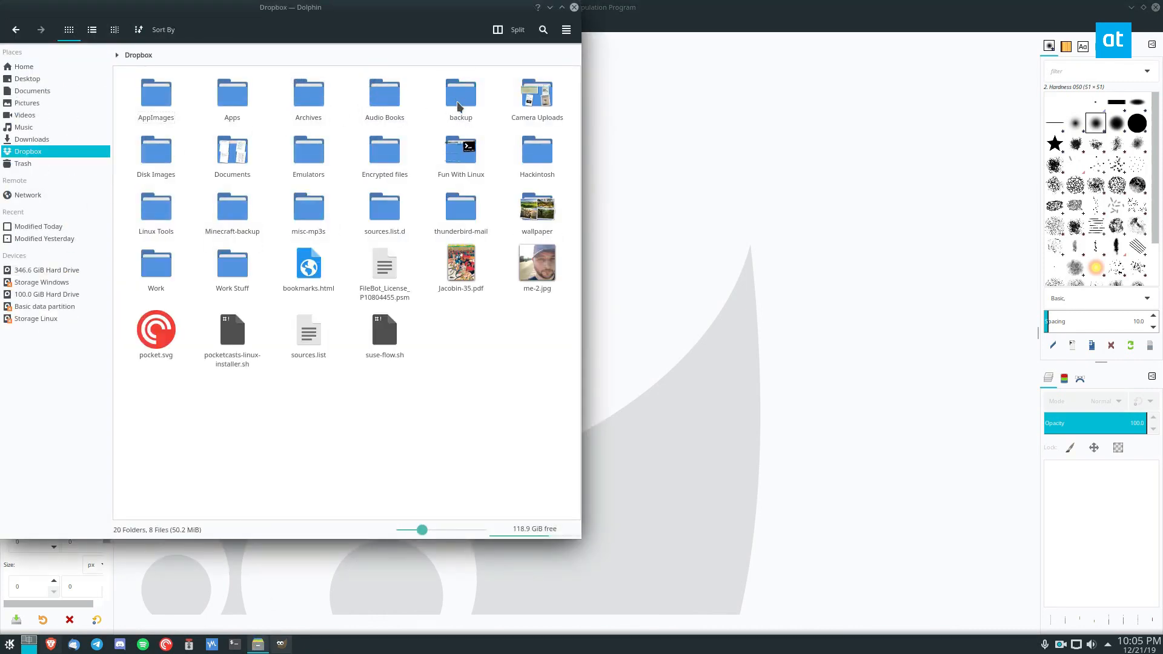
pyautogui.click(536, 208)
pyautogui.moveTo(430, 42); pyautogui.dragTo(884, 114)
# Load 84 - DZPwTxw.jpg from the wallpaper folder into GIMP, converting it to the built-in sRGB color profile.
pyautogui.scroll(-5, 769, 296)
pyautogui.scroll(-20, 768, 295)
pyautogui.scroll(-5, 772, 305)
pyautogui.moveTo(780, 174); pyautogui.dragTo(295, 230)
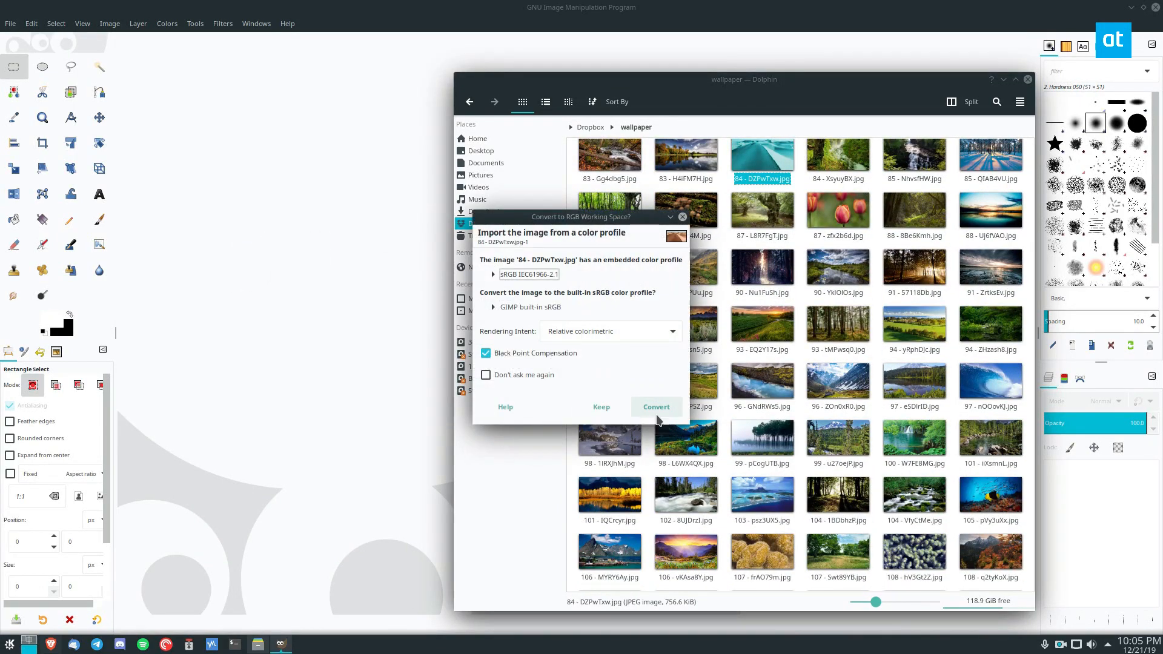
pyautogui.click(657, 414)
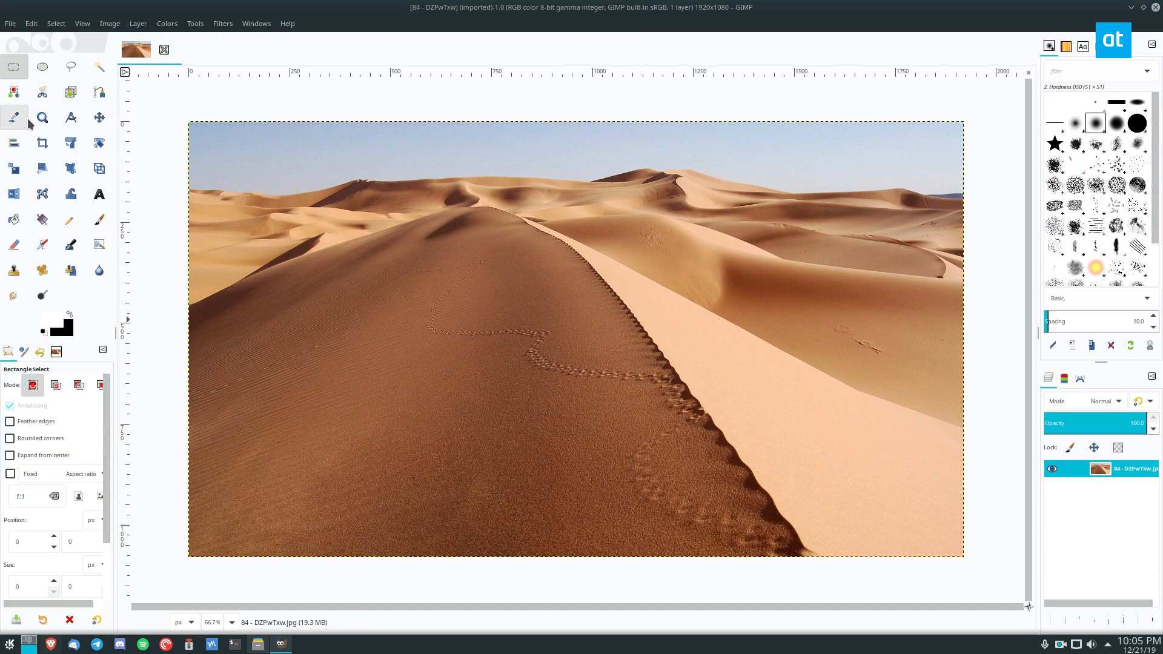
# Crop the desert photo to an area of about 888 × 557 pixels around the dune's footprints.
pyautogui.click(42, 143)
pyautogui.moveTo(359, 217); pyautogui.dragTo(715, 441)
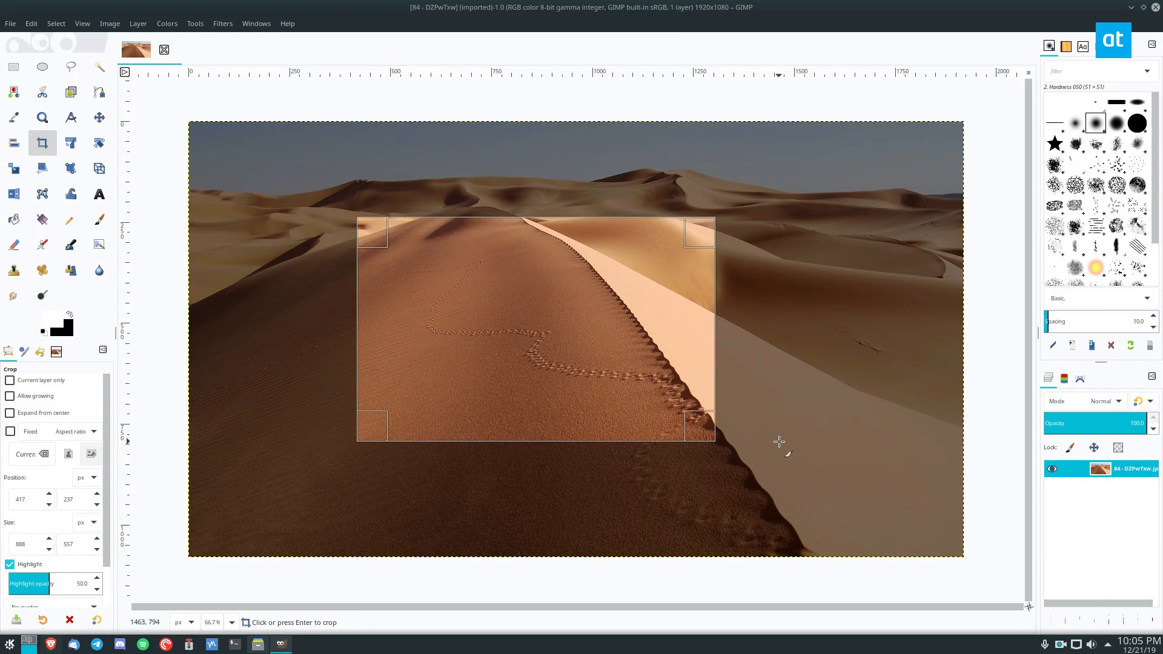
pyautogui.press('Return')
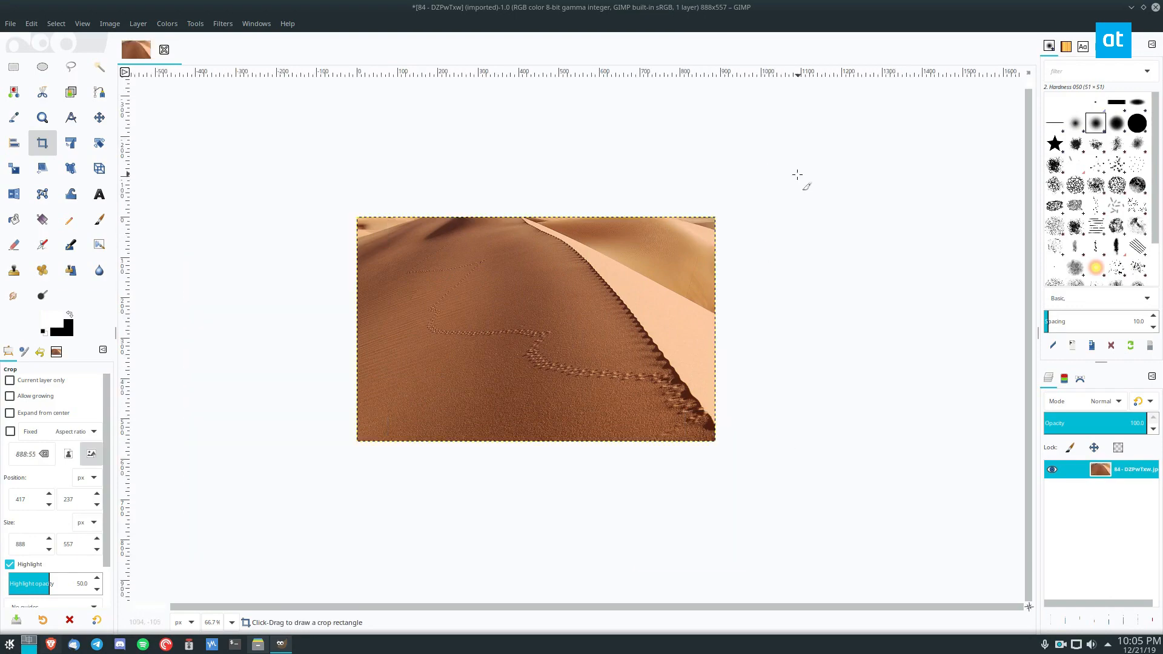
# Export the cropped image to the Desktop folder as desert-foot.jpg, keeping the offered JPEG settings.
pyautogui.click(10, 23)
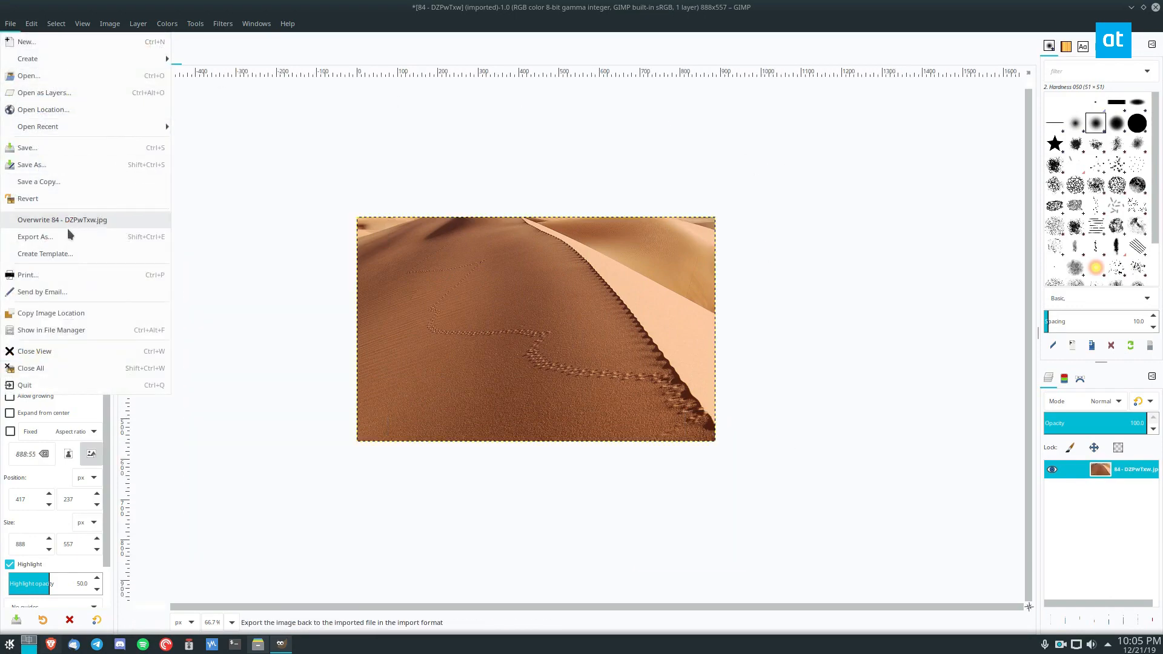
pyautogui.click(28, 236)
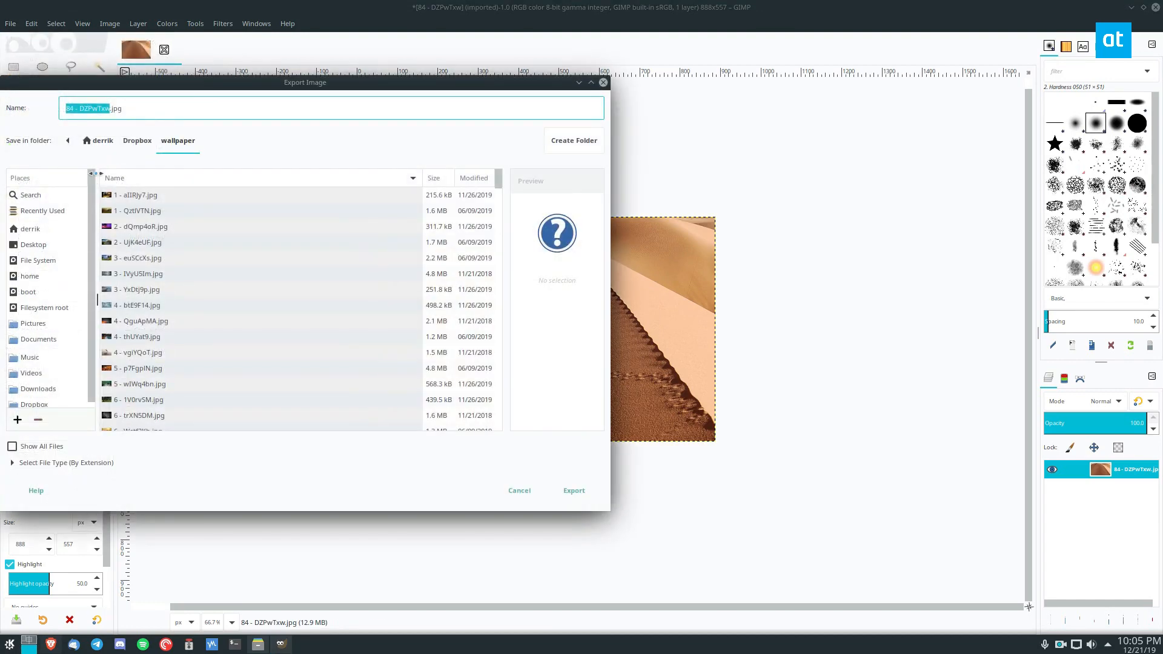
pyautogui.write('desert-foot')
pyautogui.click(34, 244)
pyautogui.click(563, 492)
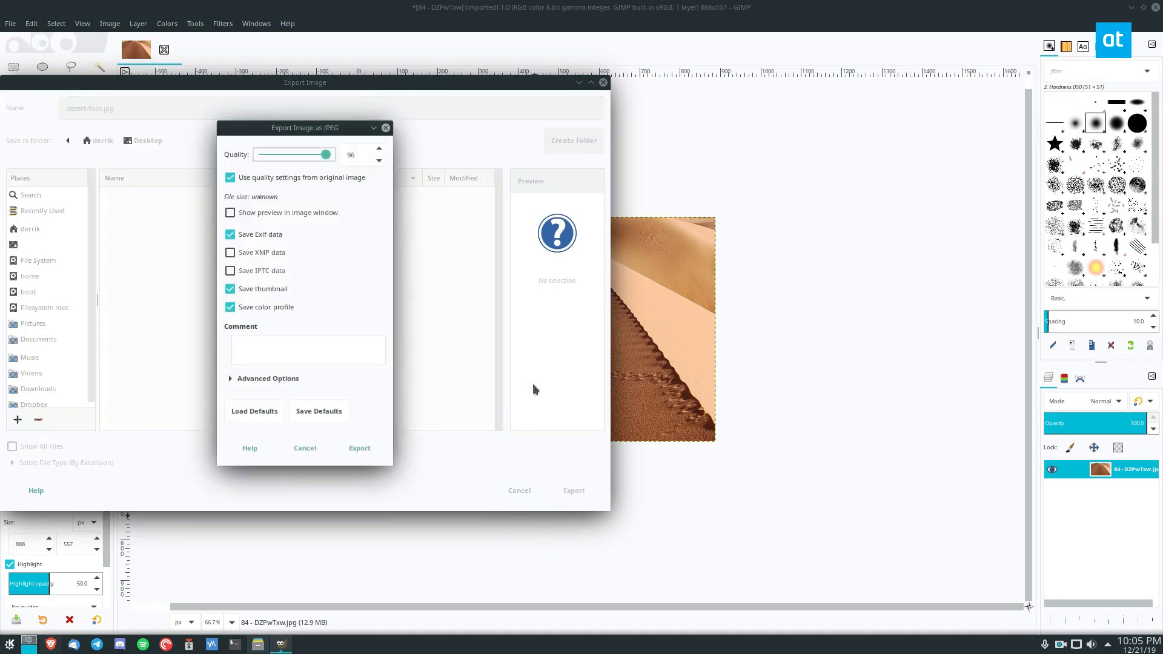
pyautogui.click(376, 449)
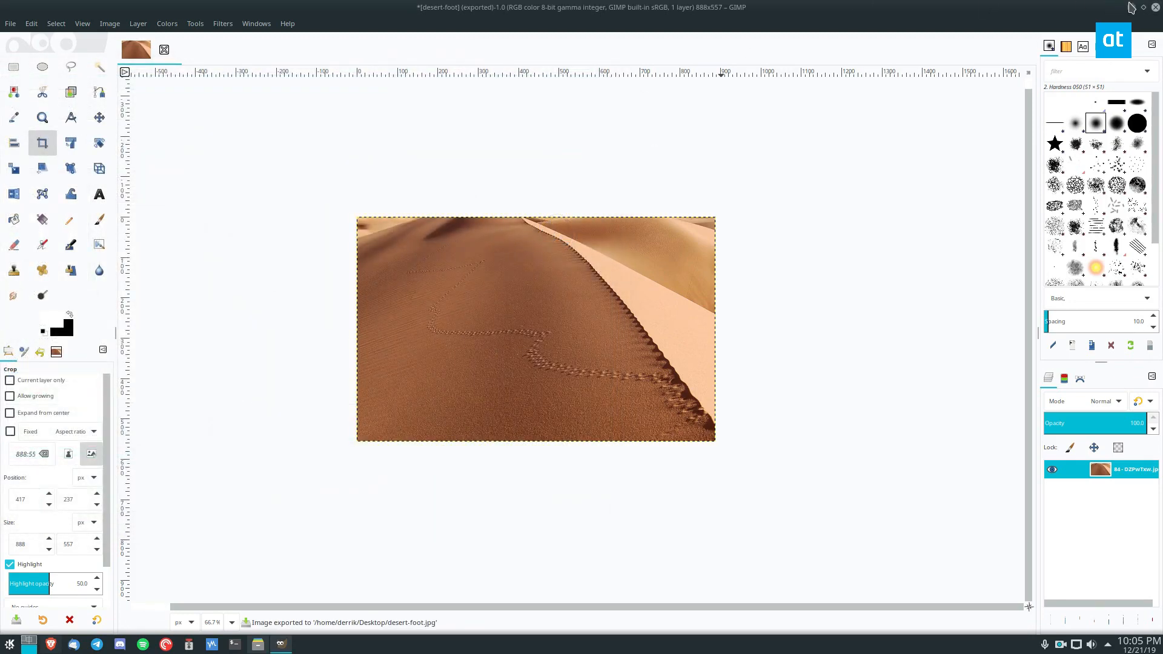
# Check the exported file on the desktop and undo the crop in GIMP.
pyautogui.click(1131, 7)
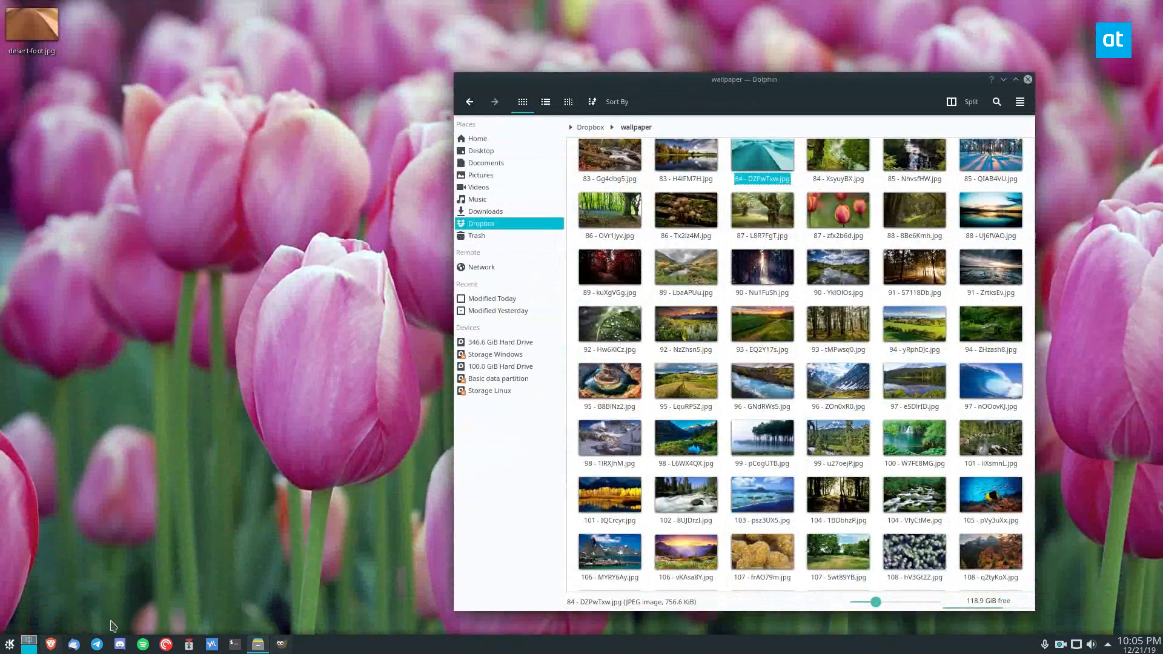
pyautogui.click(281, 644)
pyautogui.hotkey('ctrl', 'z')
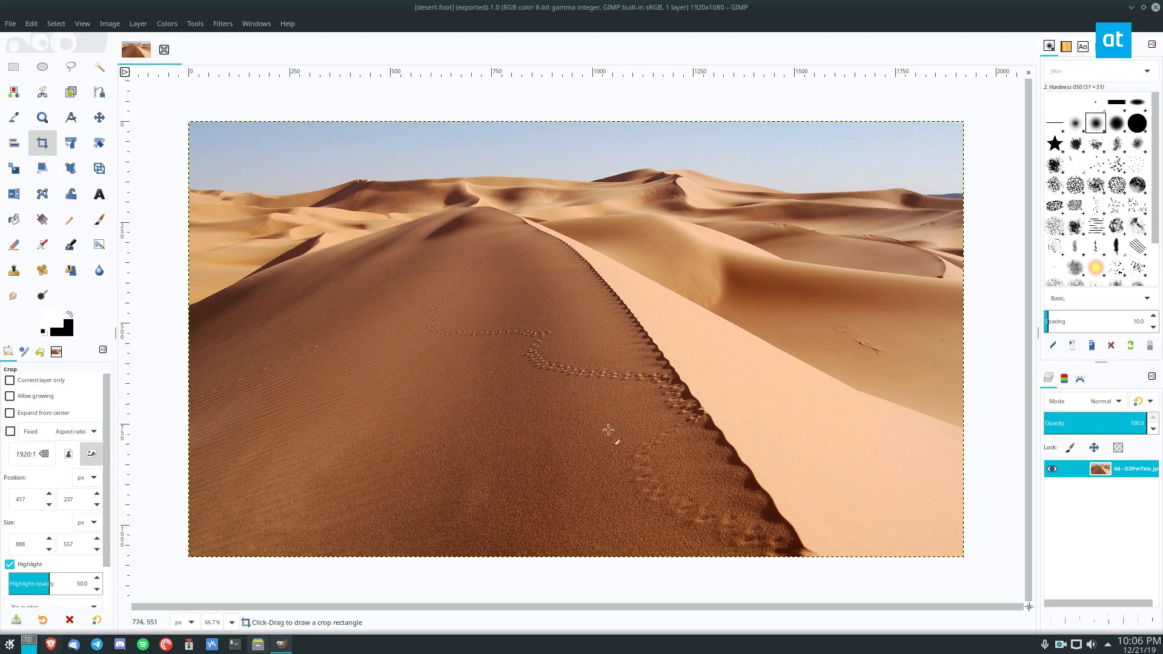
# Try scaling the photo layer to a width of 1280 pixels with linked proportions, and reset the scale.
pyautogui.click(20, 174)
pyautogui.click(540, 218)
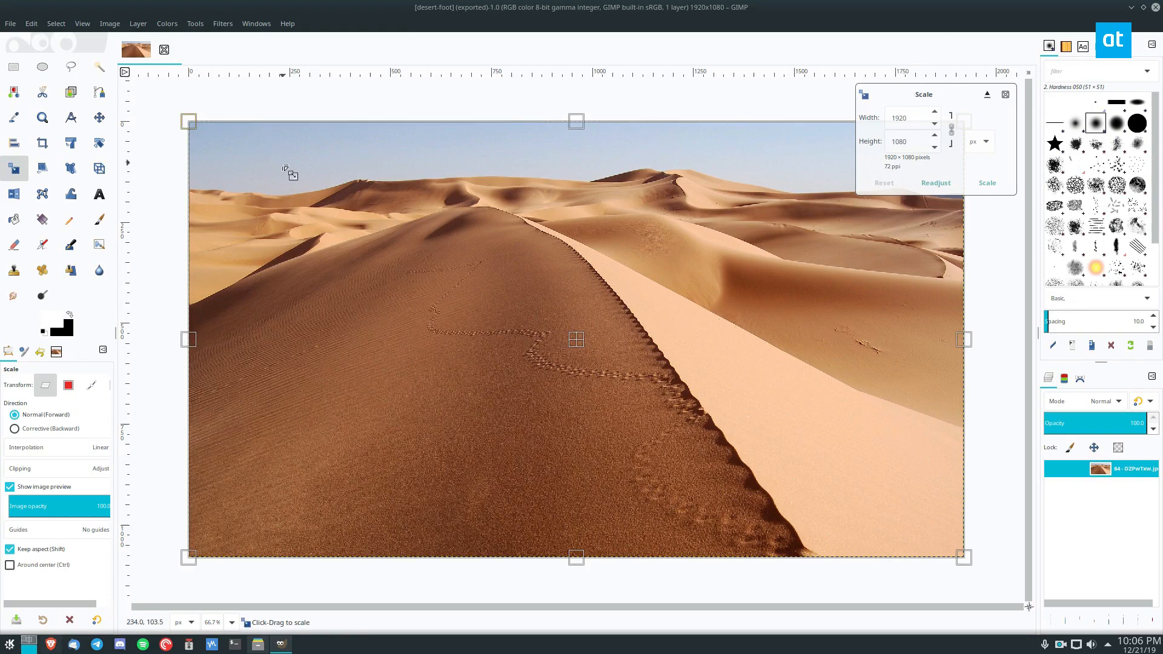
pyautogui.press('Escape')
pyautogui.click(457, 195)
pyautogui.doubleClick(908, 118)
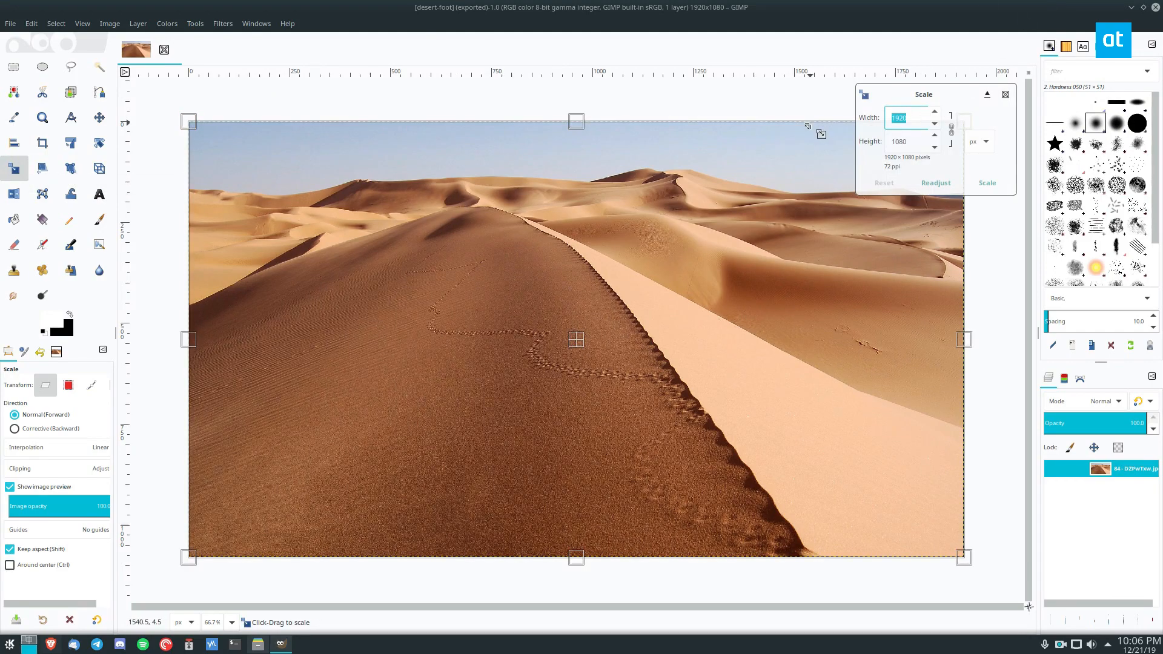
pyautogui.write('12')
pyautogui.press('Return')
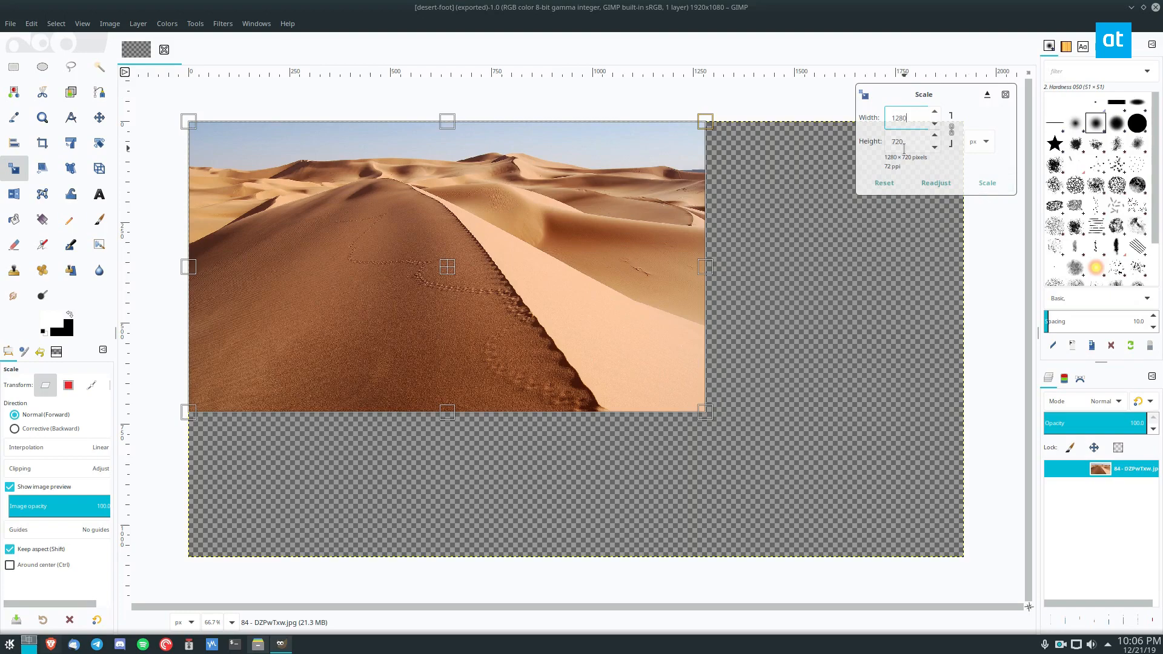
pyautogui.click(884, 183)
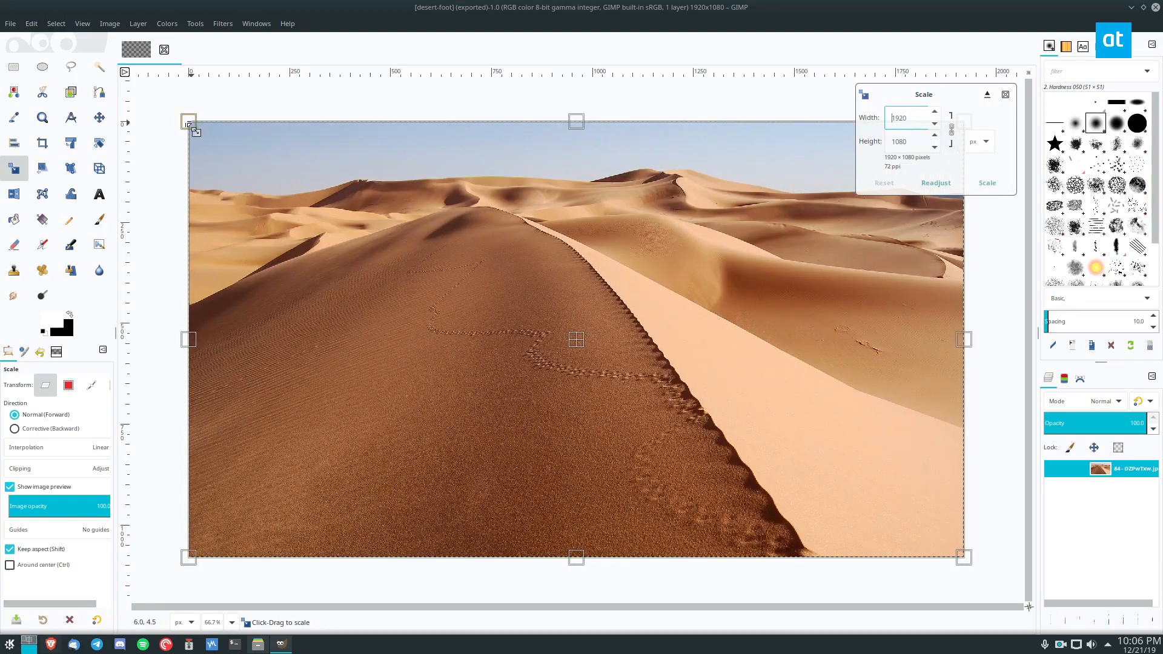
# Scale the layer from its upper-left corner to about 1454 × 818 pixels and fit the canvas to the layers.
pyautogui.moveTo(191, 122); pyautogui.dragTo(397, 199)
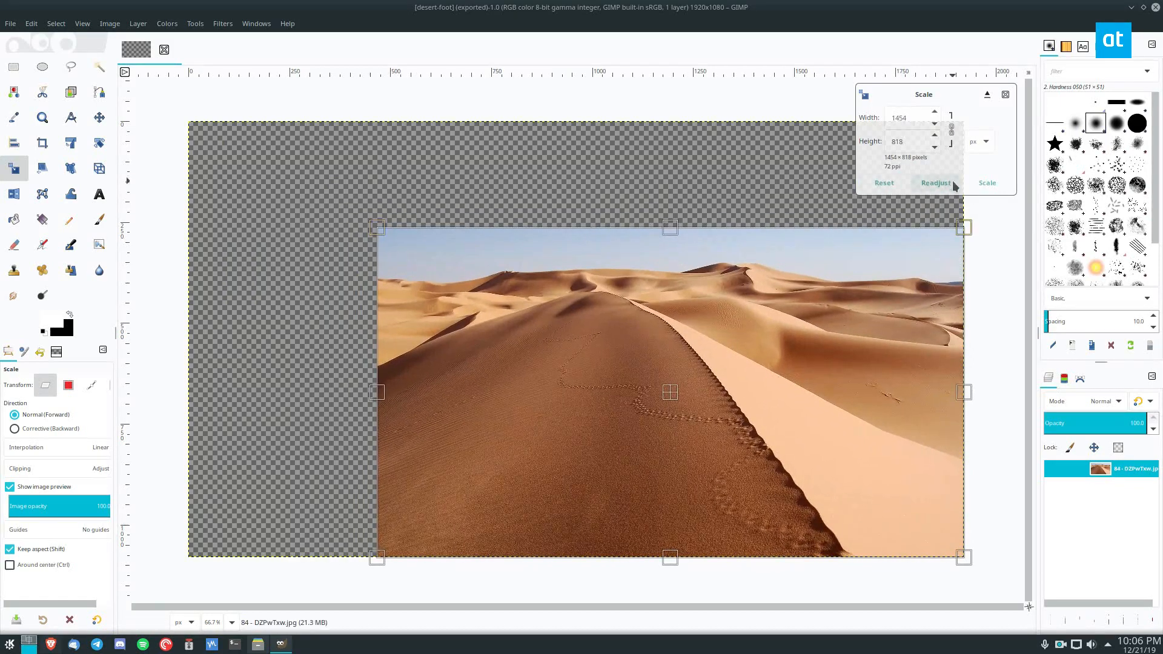
pyautogui.click(988, 183)
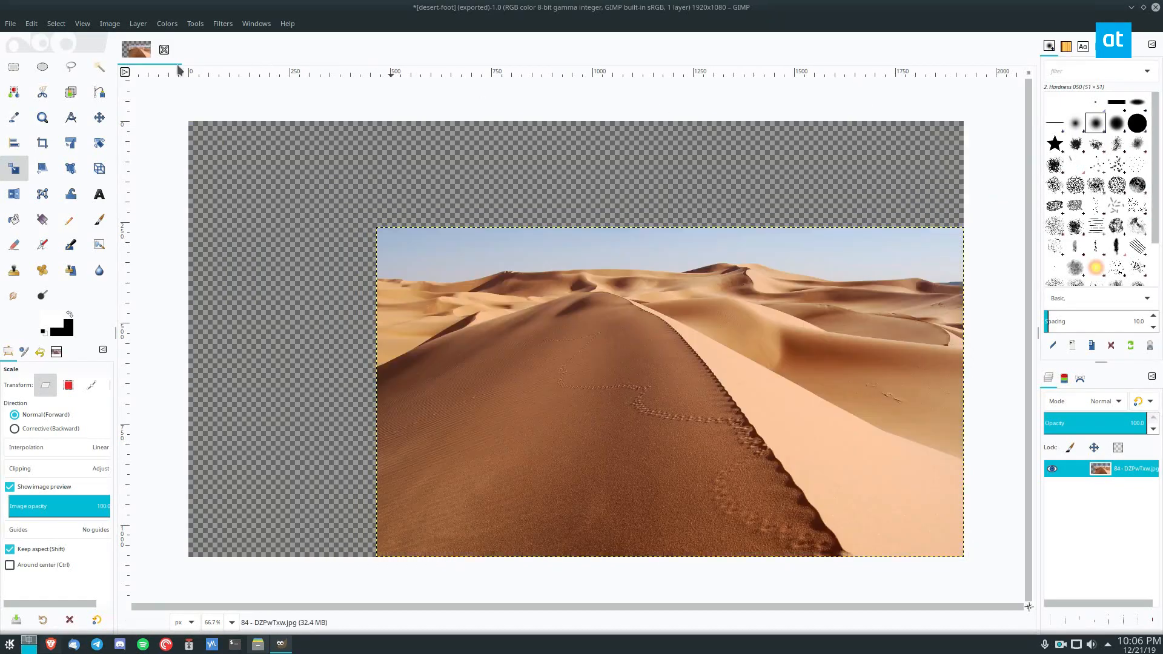
pyautogui.click(109, 25)
pyautogui.click(109, 27)
pyautogui.click(109, 26)
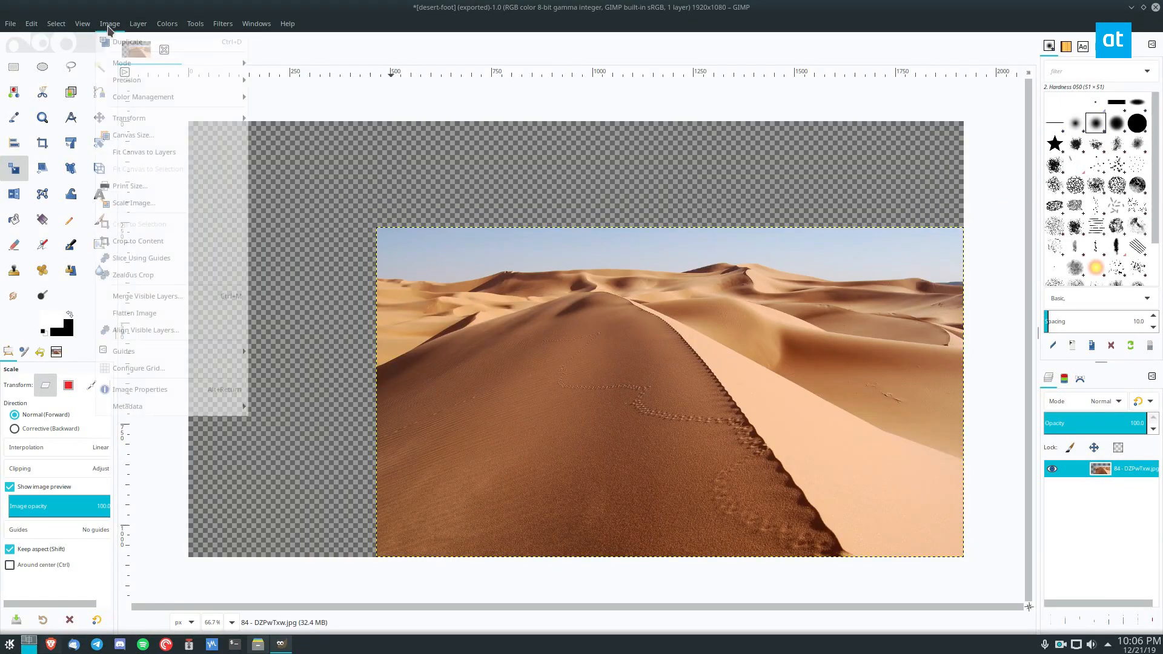
pyautogui.click(159, 152)
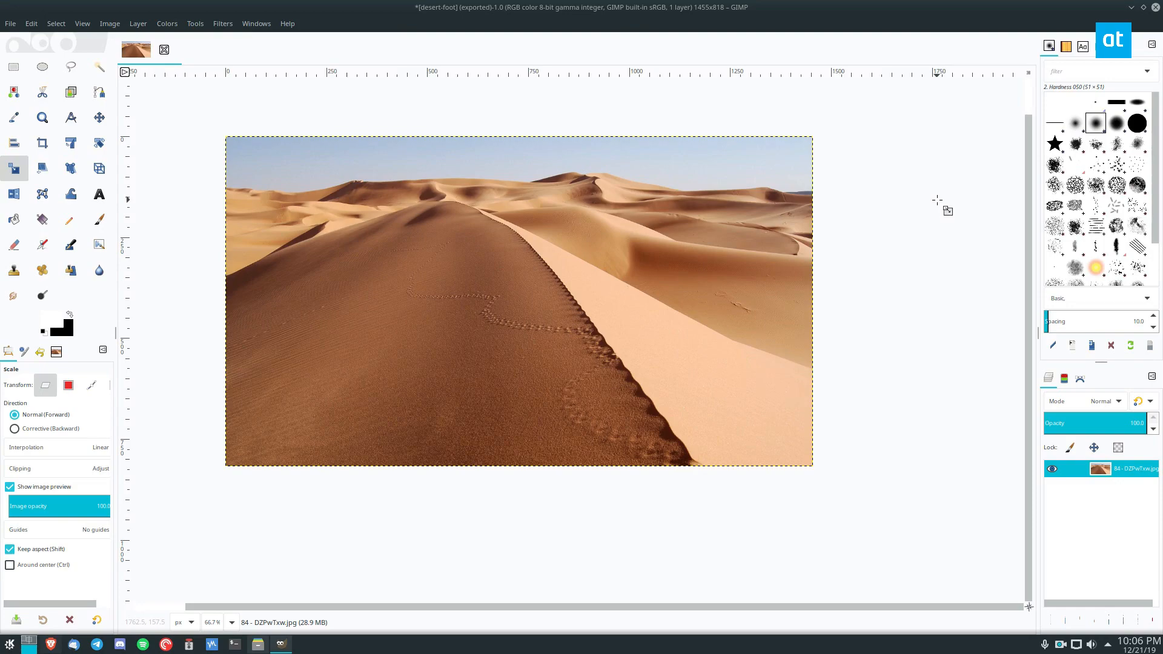
# Export the scaled image back to desert-foot.jpg.
pyautogui.click(13, 26)
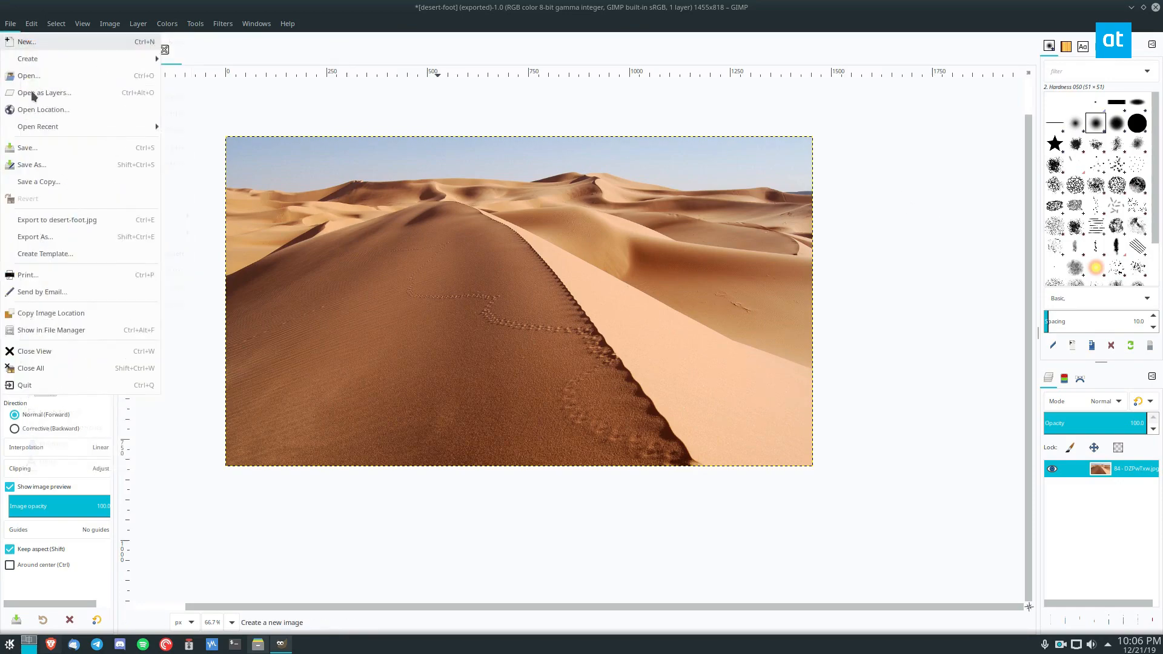
pyautogui.click(72, 220)
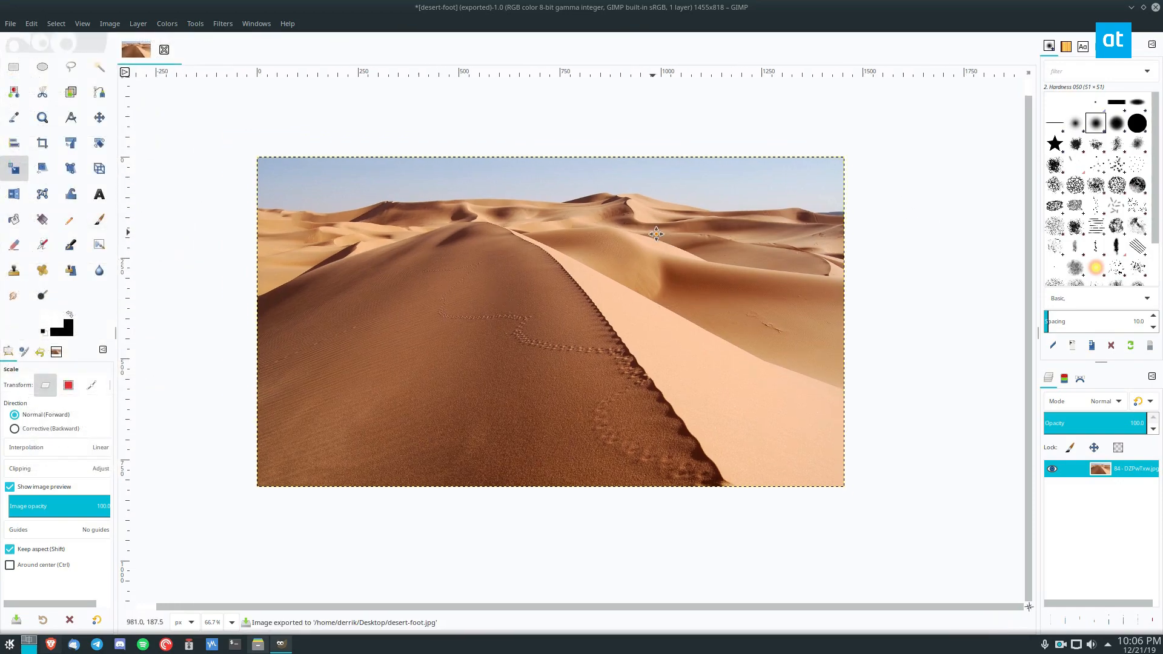
# Undo the canvas fit and the layer scaling.
pyautogui.hotkey('ctrl', 'z')
pyautogui.hotkey('ctrl', 'z')
pyautogui.press('-')
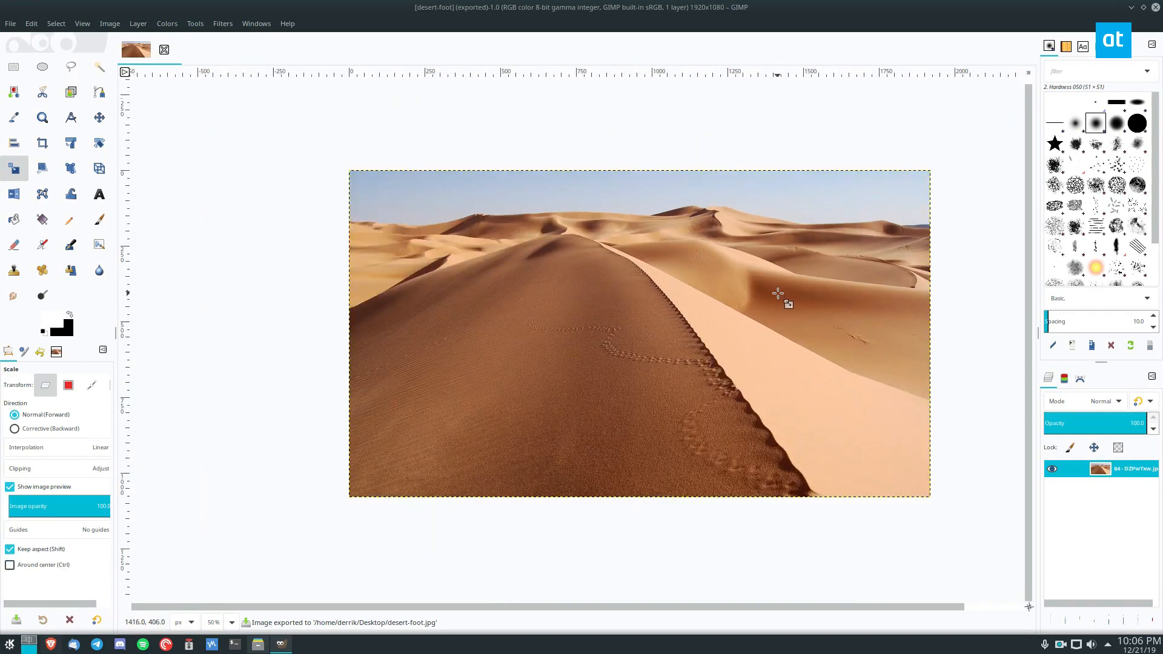
pyautogui.hscroll(2, 394, 293)
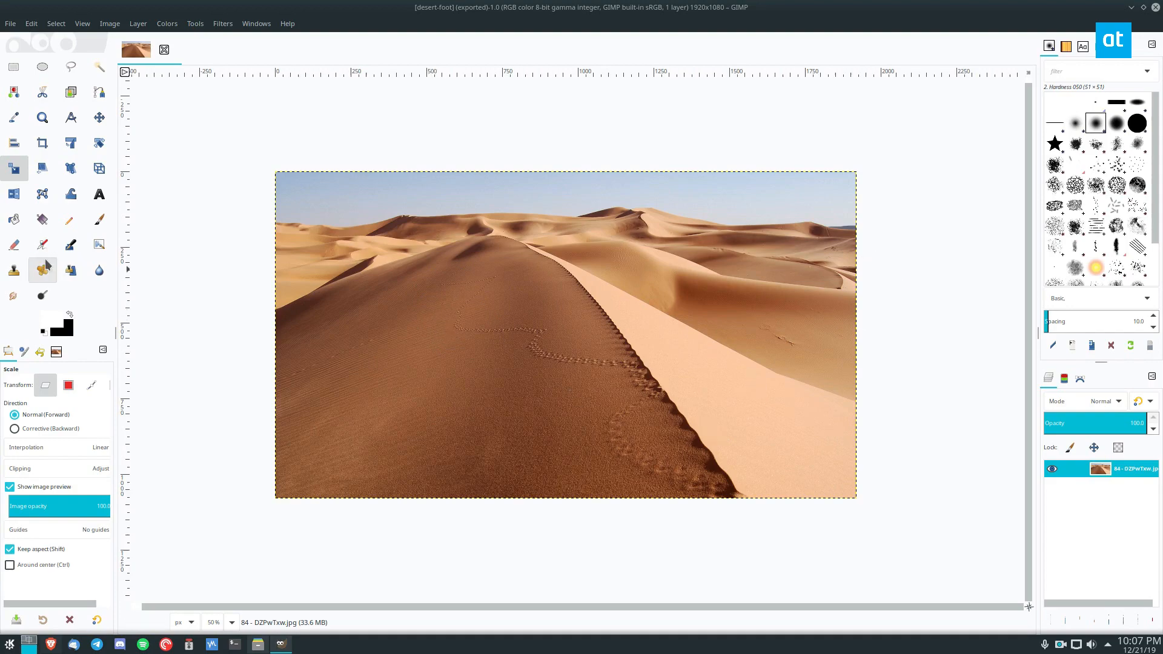
# Flip the photo layer horizontally back and forth several times, ending on the mirrored version.
pyautogui.click(14, 194)
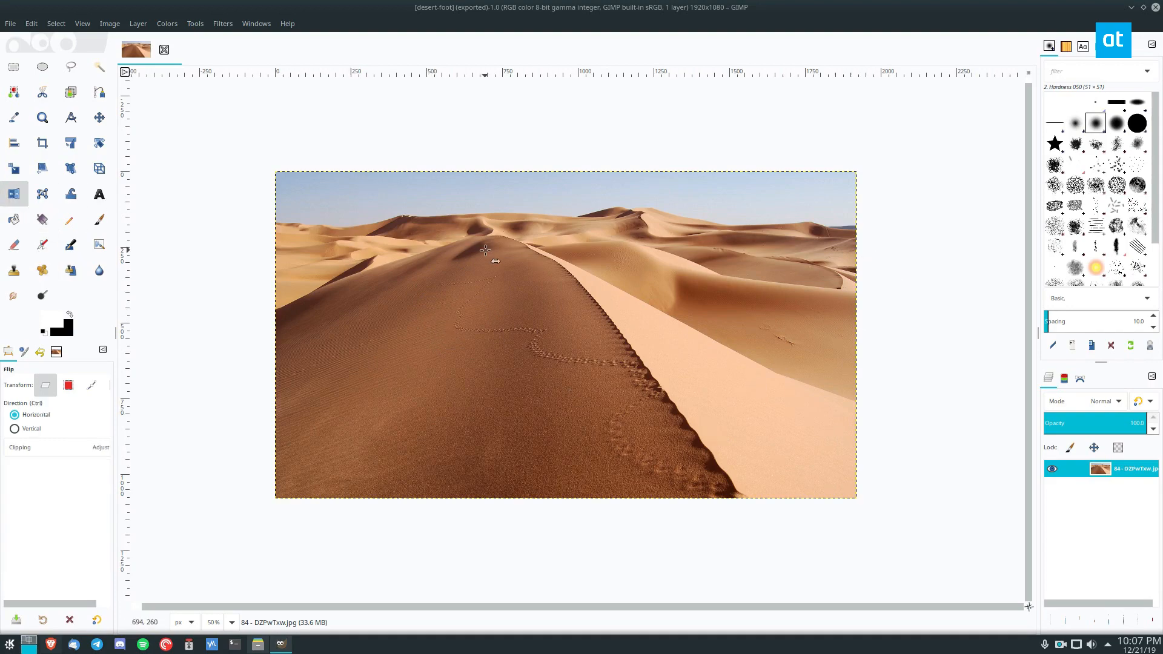
pyautogui.click(542, 258)
pyautogui.click(630, 255)
pyautogui.click(624, 246)
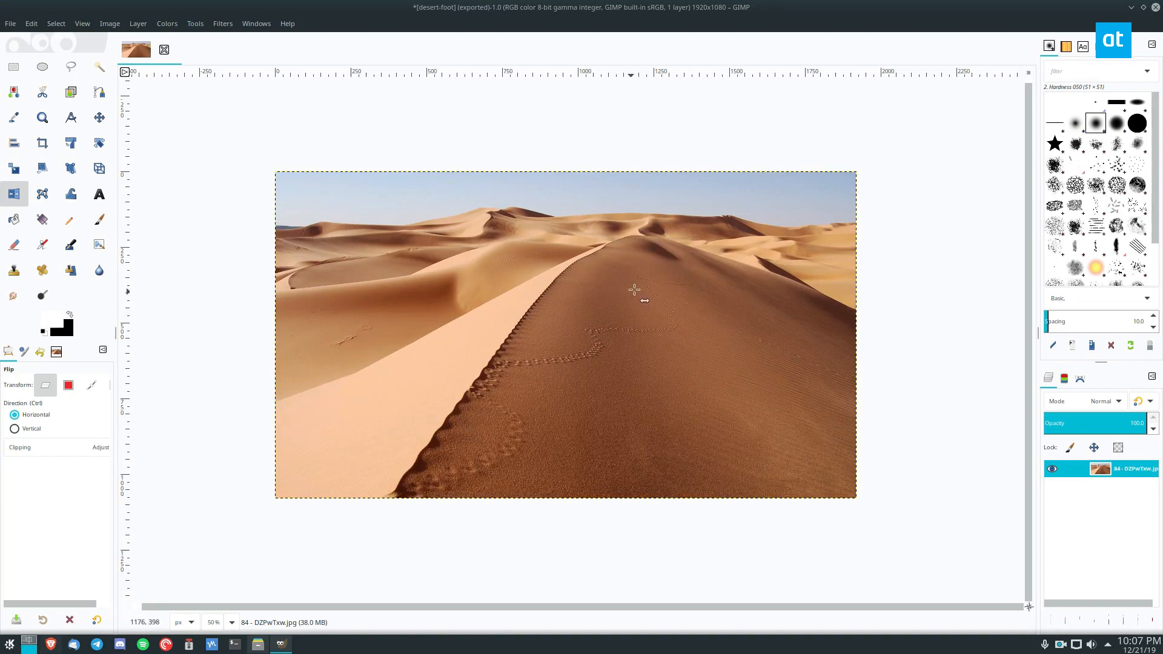
pyautogui.click(394, 277)
pyautogui.click(649, 283)
pyautogui.click(360, 332)
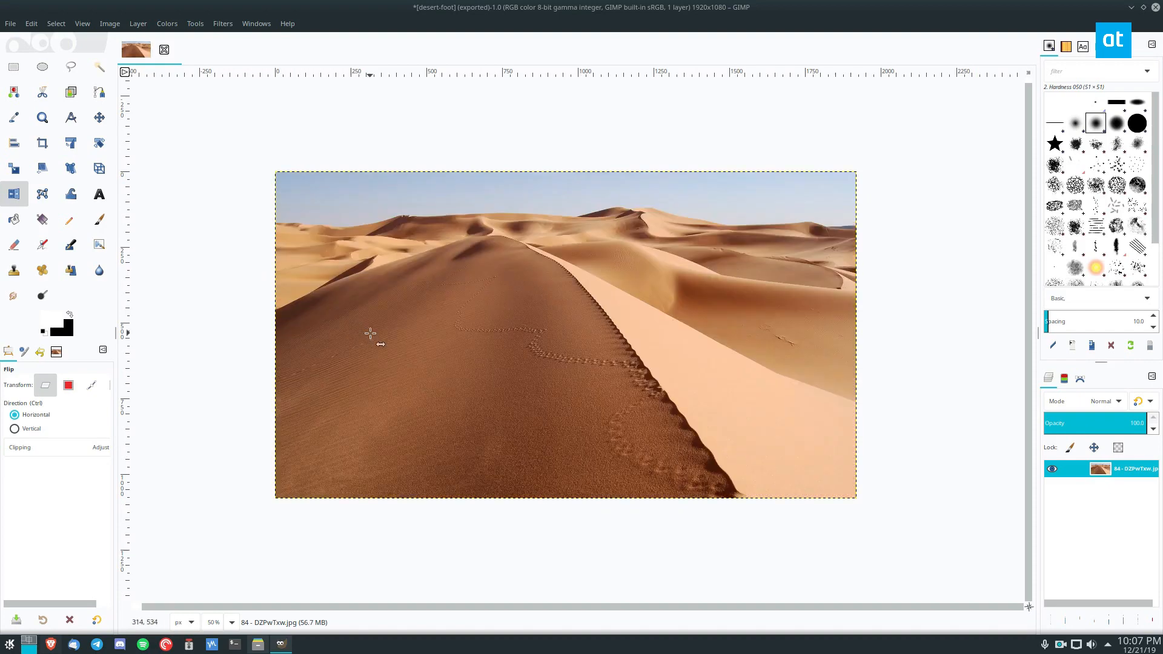
pyautogui.click(557, 336)
# Flip the mirrored layer vertically, and restore its original orientation with one horizontal and one vertical flip.
pyautogui.click(47, 429)
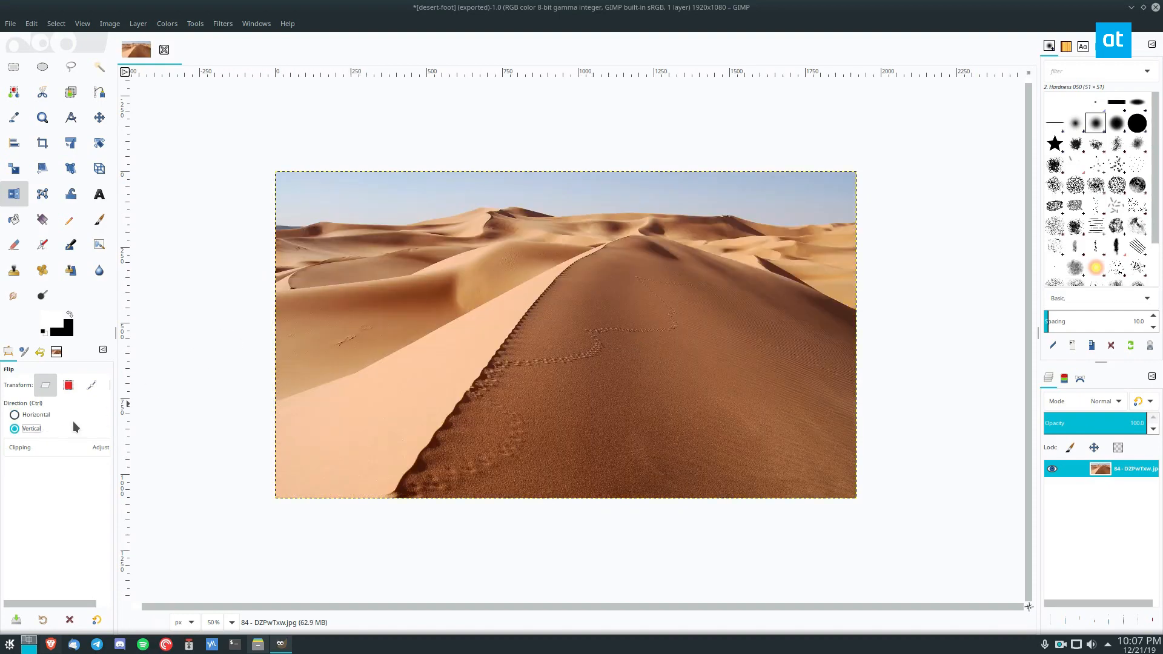
pyautogui.click(516, 357)
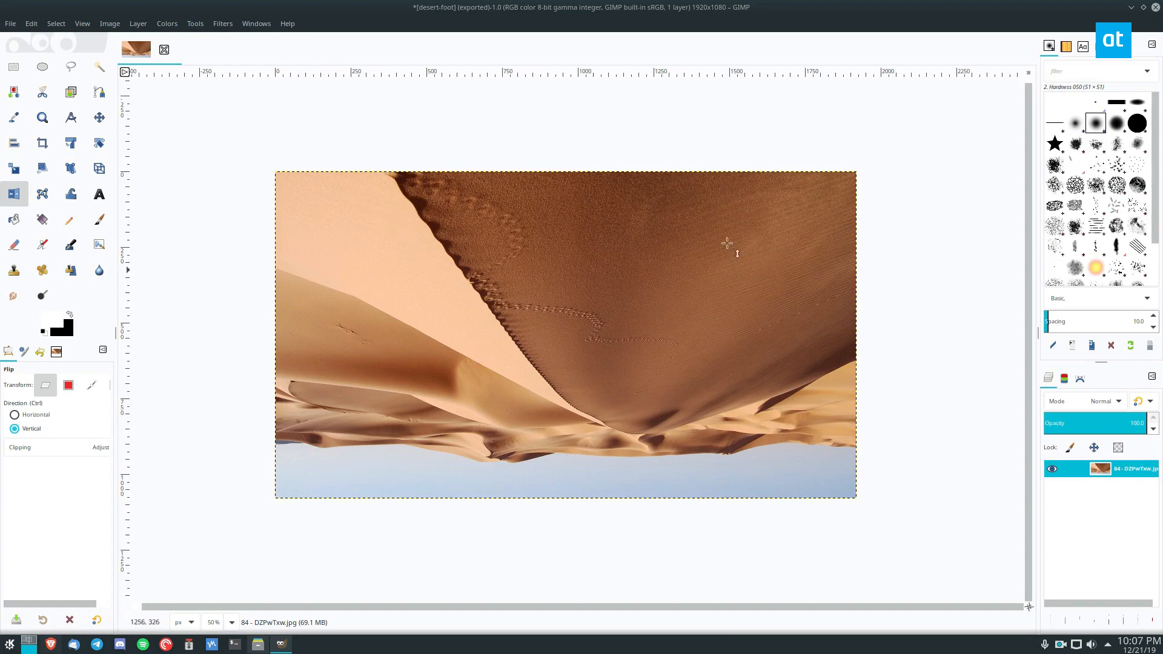
pyautogui.click(39, 415)
pyautogui.click(487, 364)
pyautogui.click(25, 428)
pyautogui.click(447, 358)
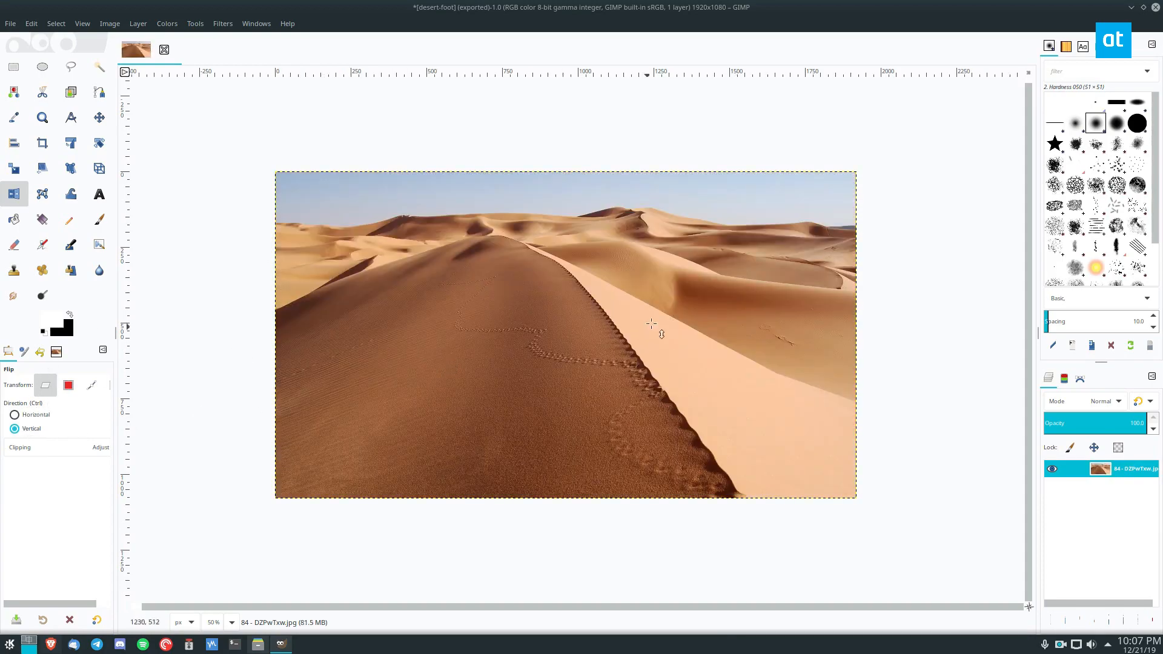
pyautogui.press('ctrl')
# Apply a Brightness-Contrast adjustment to the desert photo with brightness -41 and contrast 23.
pyautogui.click(166, 24)
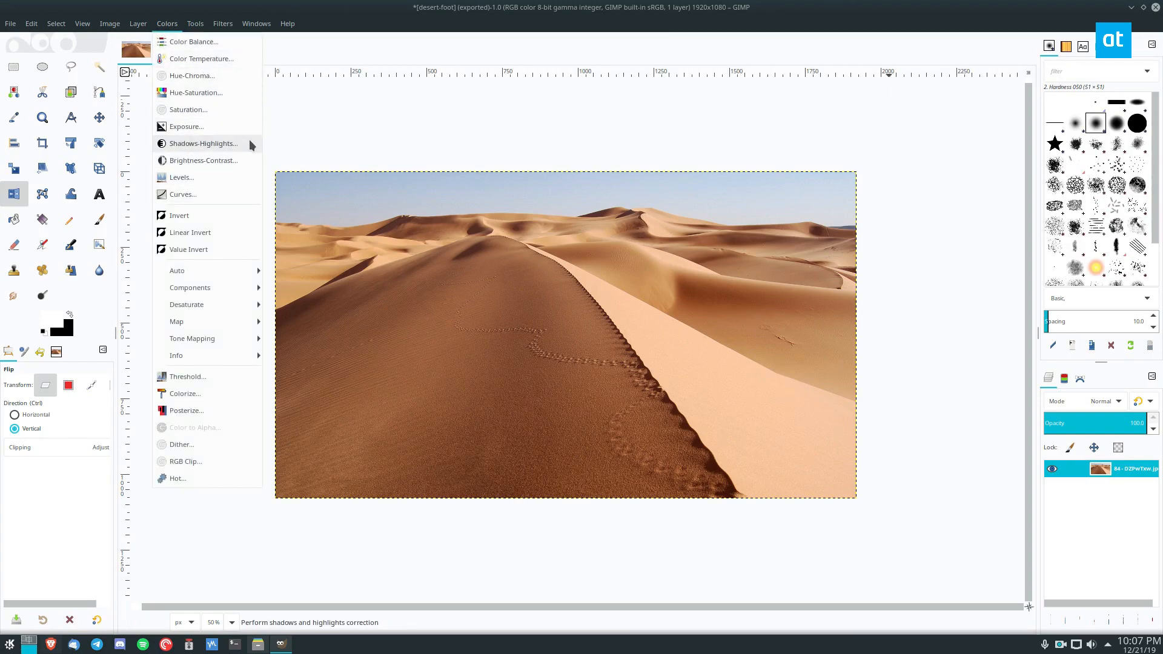
pyautogui.click(215, 161)
pyautogui.moveTo(748, 87); pyautogui.dragTo(914, 126)
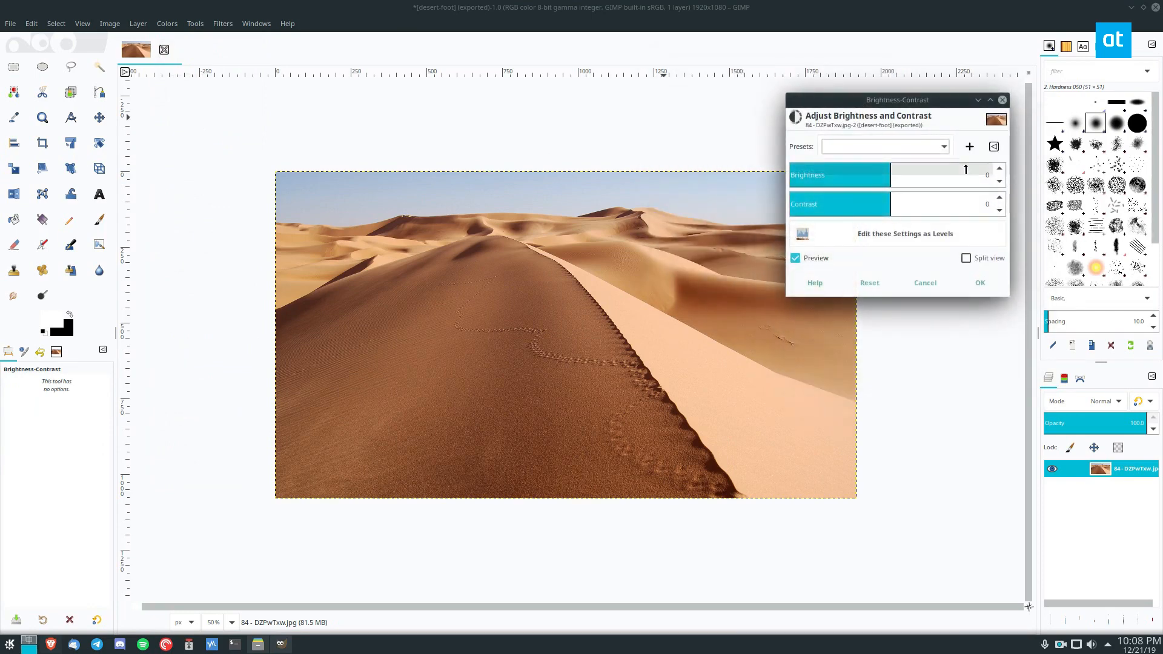
pyautogui.scroll(-20, 891, 175)
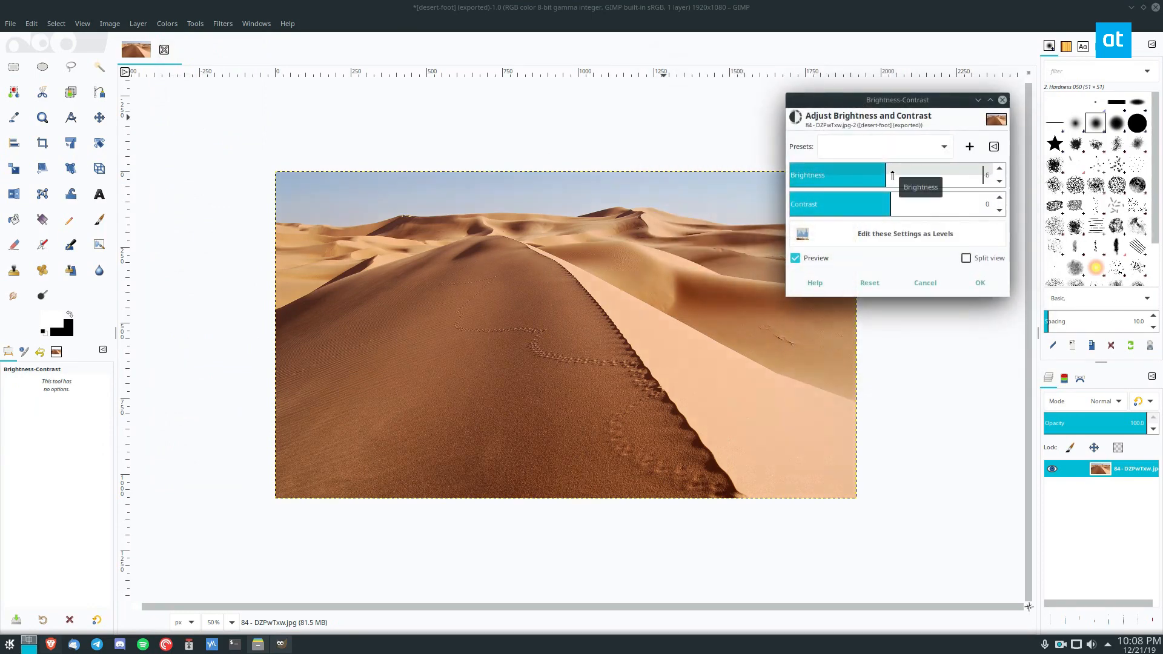
pyautogui.scroll(-20, 890, 175)
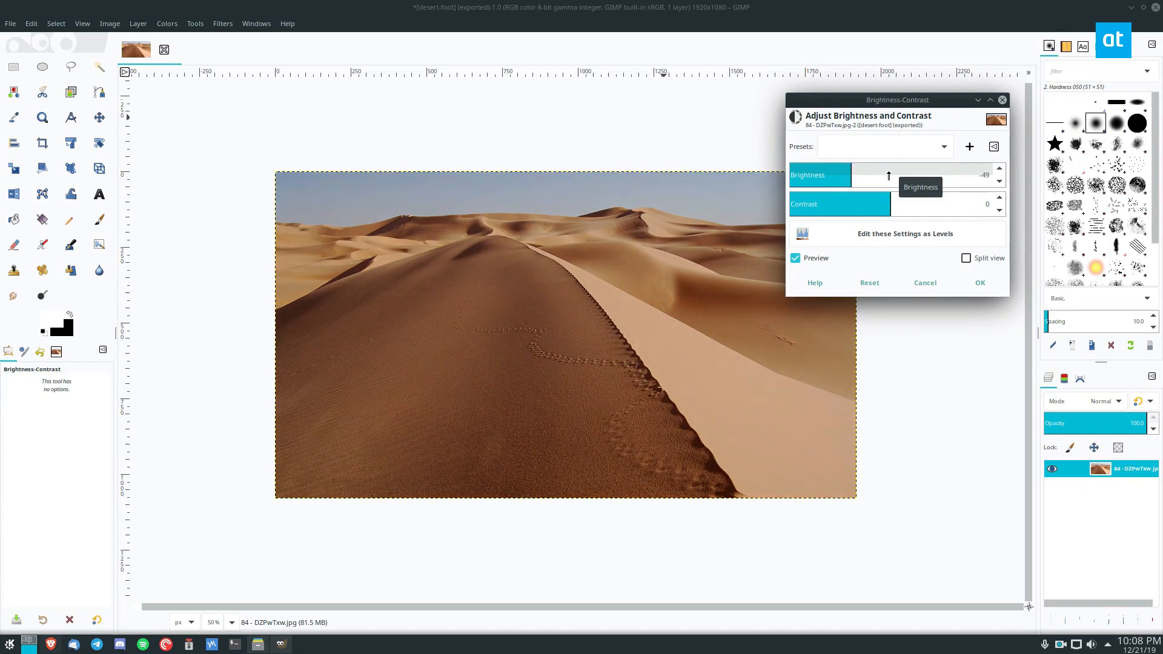
pyautogui.scroll(8, 876, 203)
pyautogui.scroll(14, 876, 203)
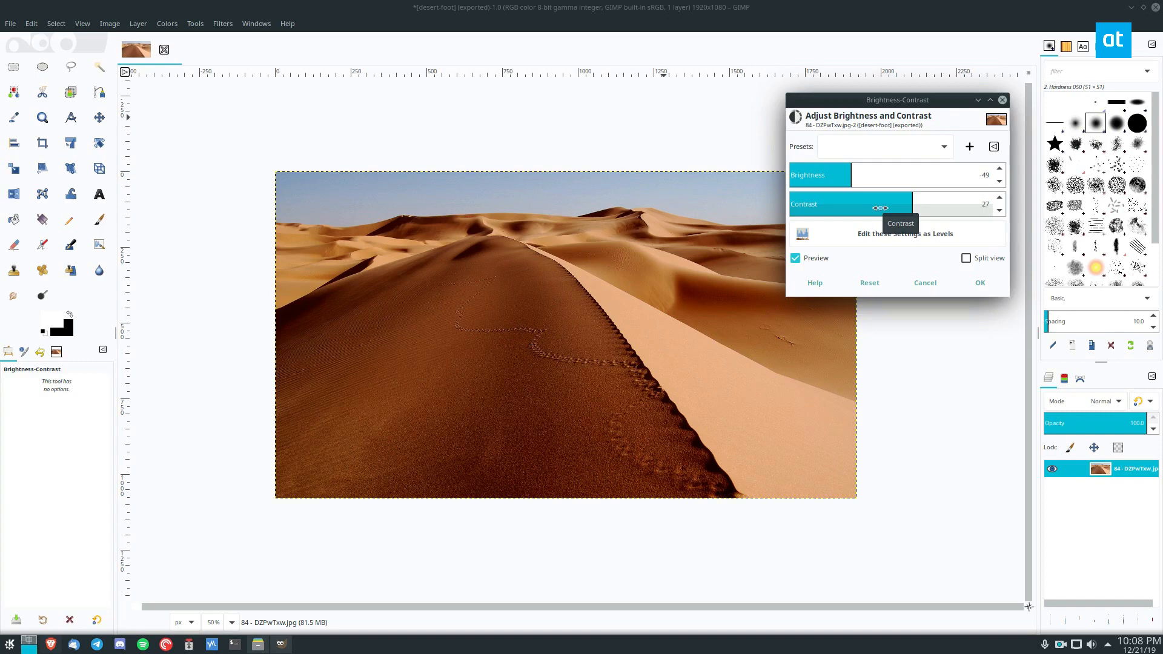
pyautogui.scroll(1, 880, 207)
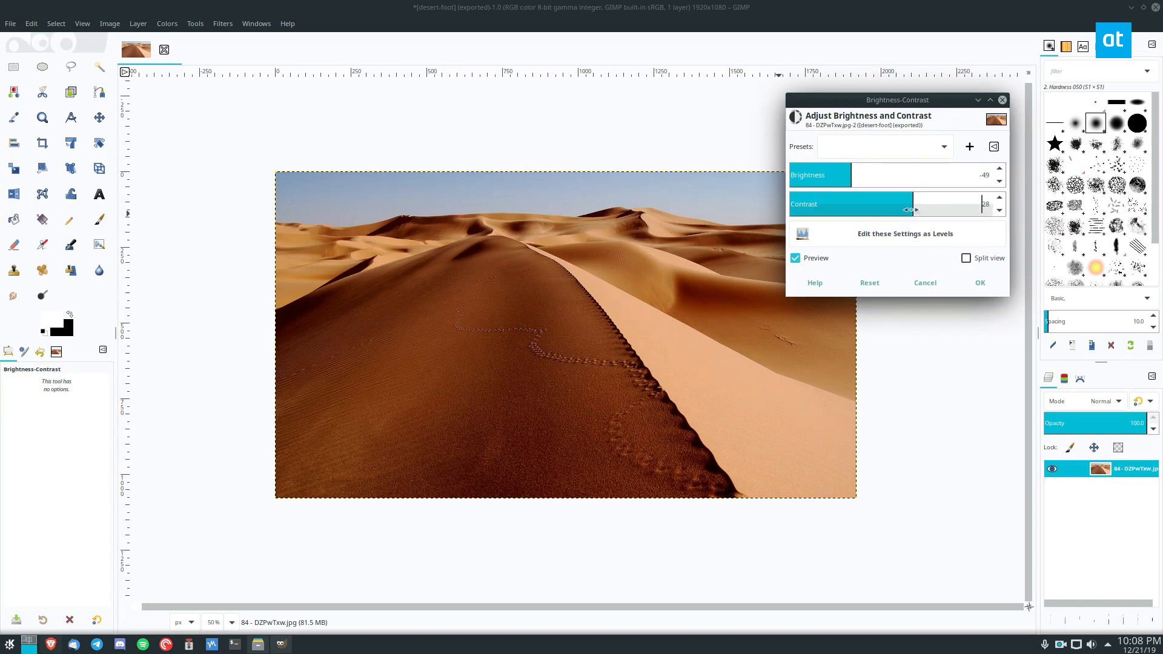
pyautogui.scroll(20, 904, 206)
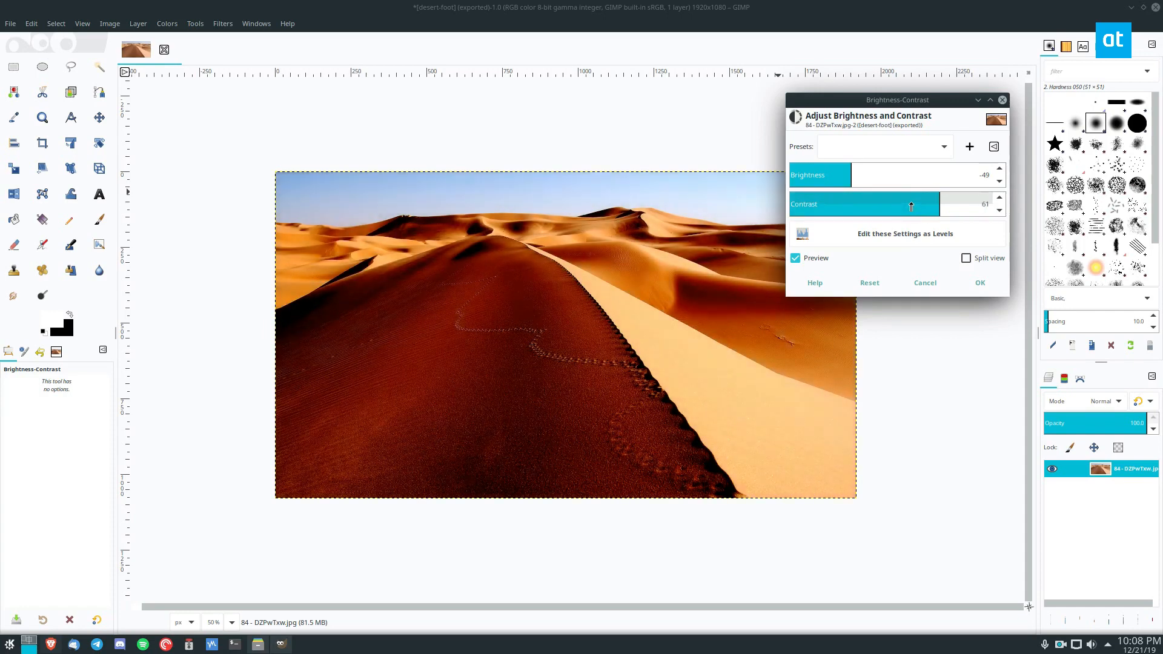
pyautogui.scroll(-7, 911, 206)
pyautogui.moveTo(911, 205); pyautogui.dragTo(886, 208)
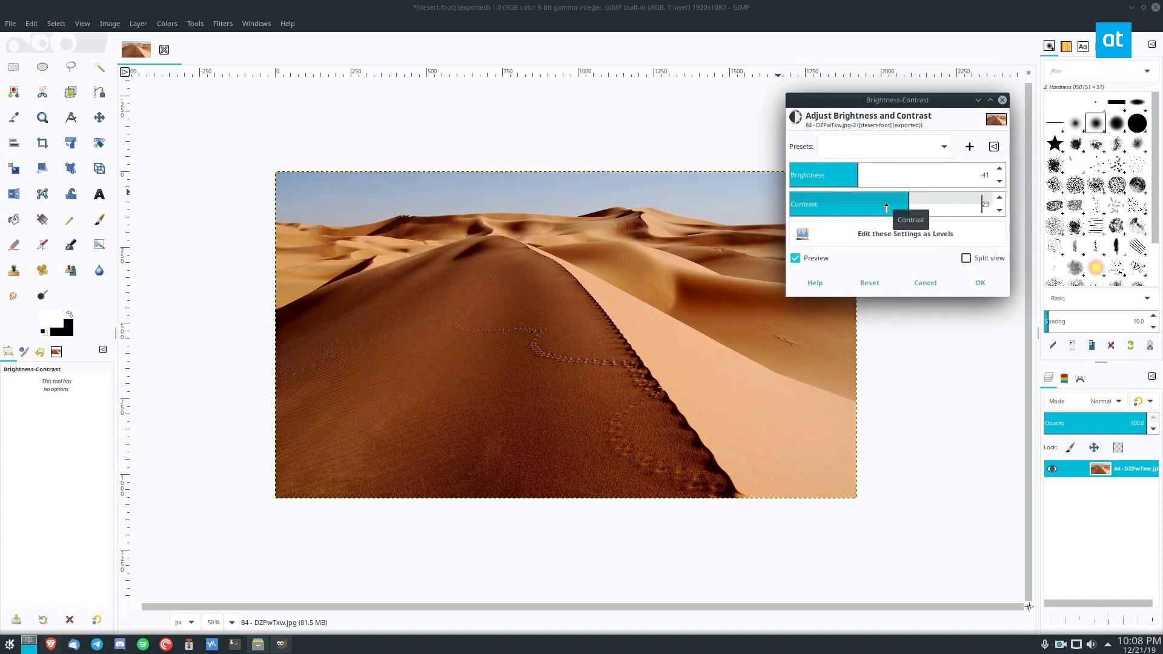
pyautogui.click(978, 283)
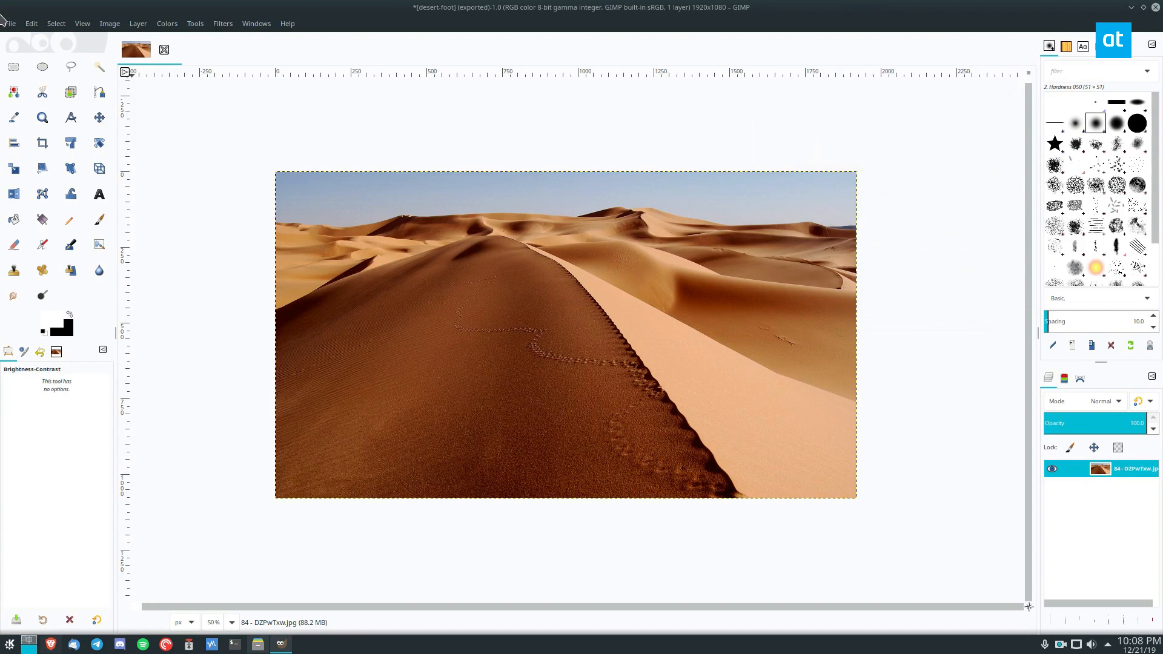
# Export the darkened photo to desert-foot.jpg.
pyautogui.click(8, 23)
pyautogui.click(49, 220)
pyautogui.click(117, 22)
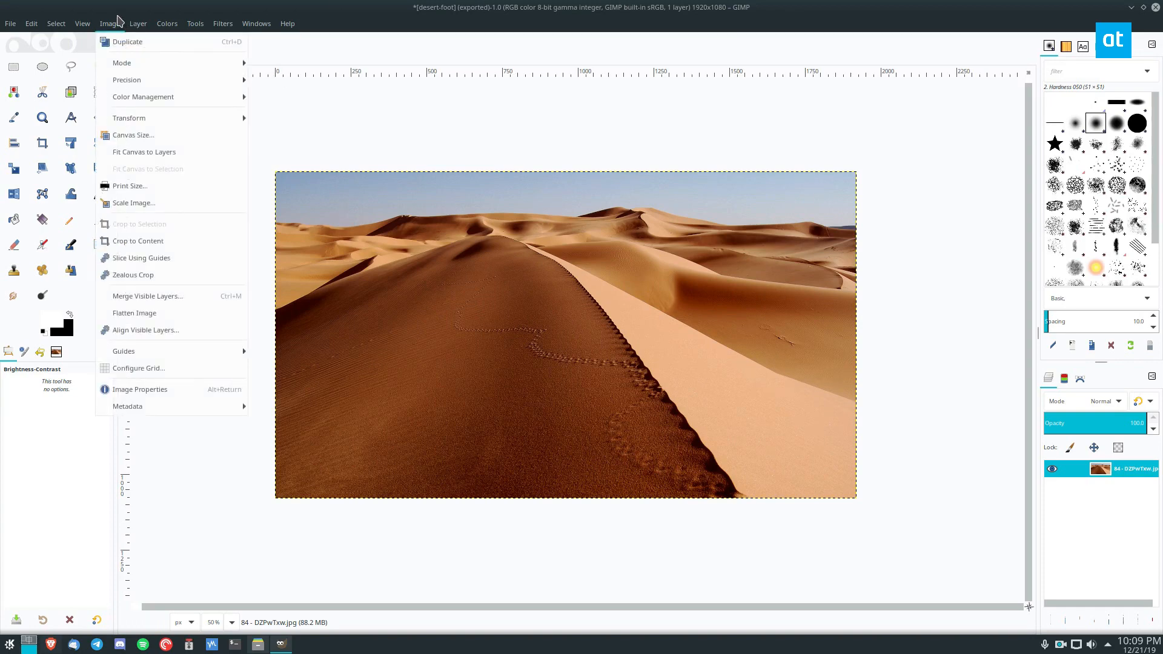
pyautogui.moveTo(218, 23)
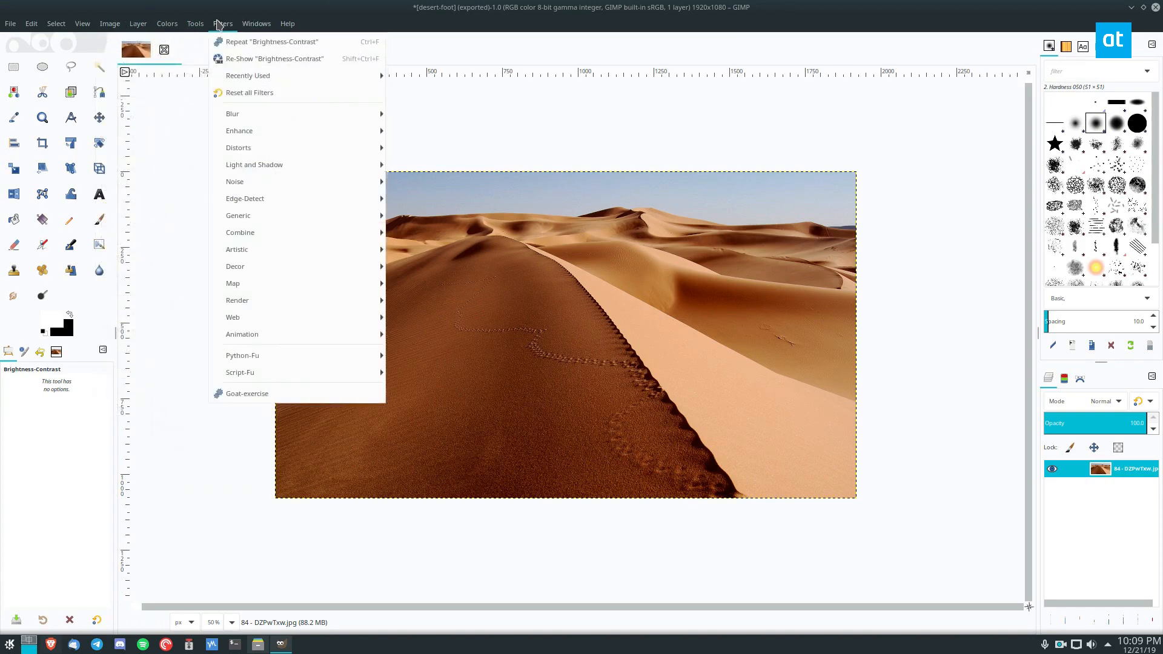
pyautogui.click(343, 4)
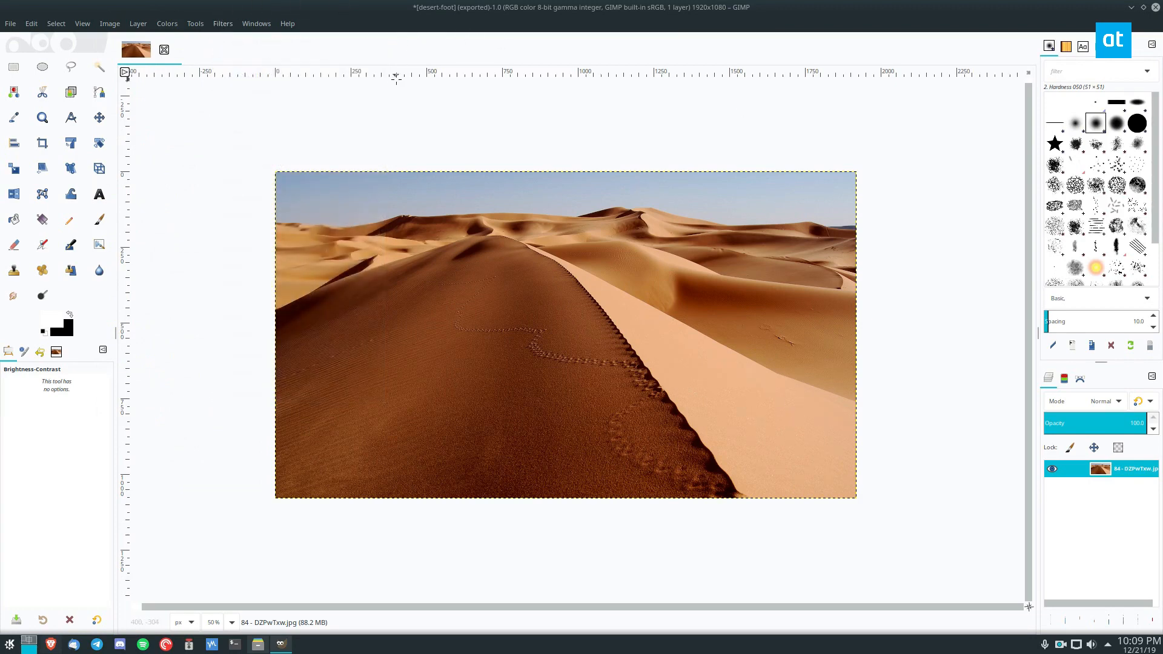
# Try the automatic Equalize color correction on the photo and undo it.
pyautogui.click(173, 26)
pyautogui.click(174, 28)
pyautogui.click(174, 27)
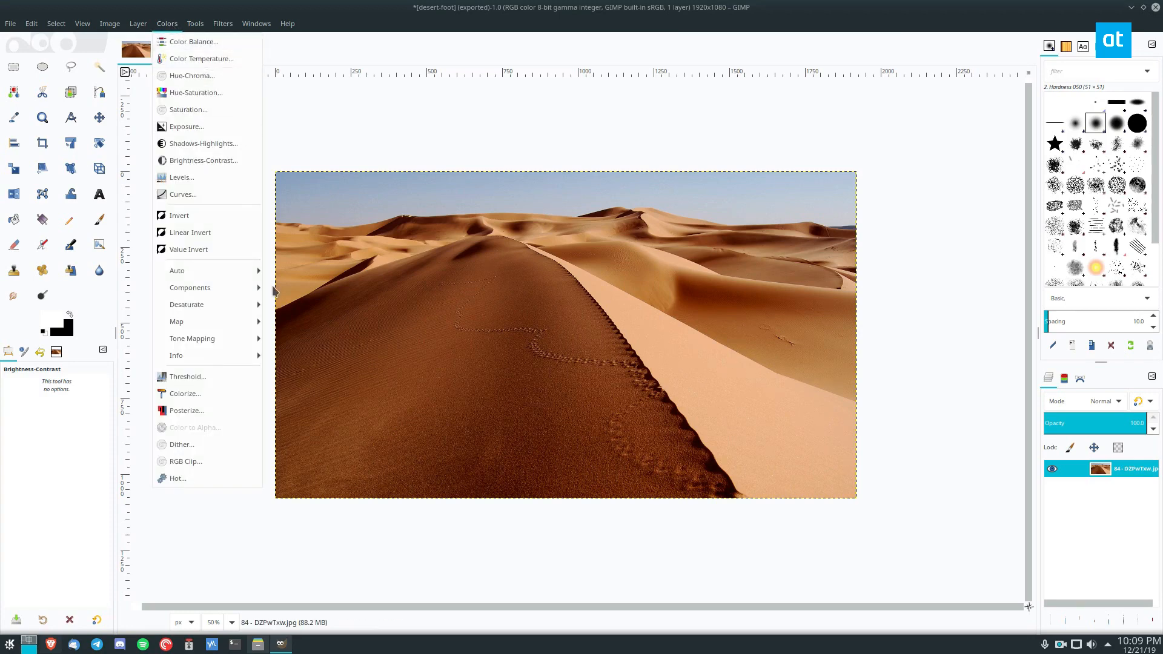
pyautogui.moveTo(239, 270)
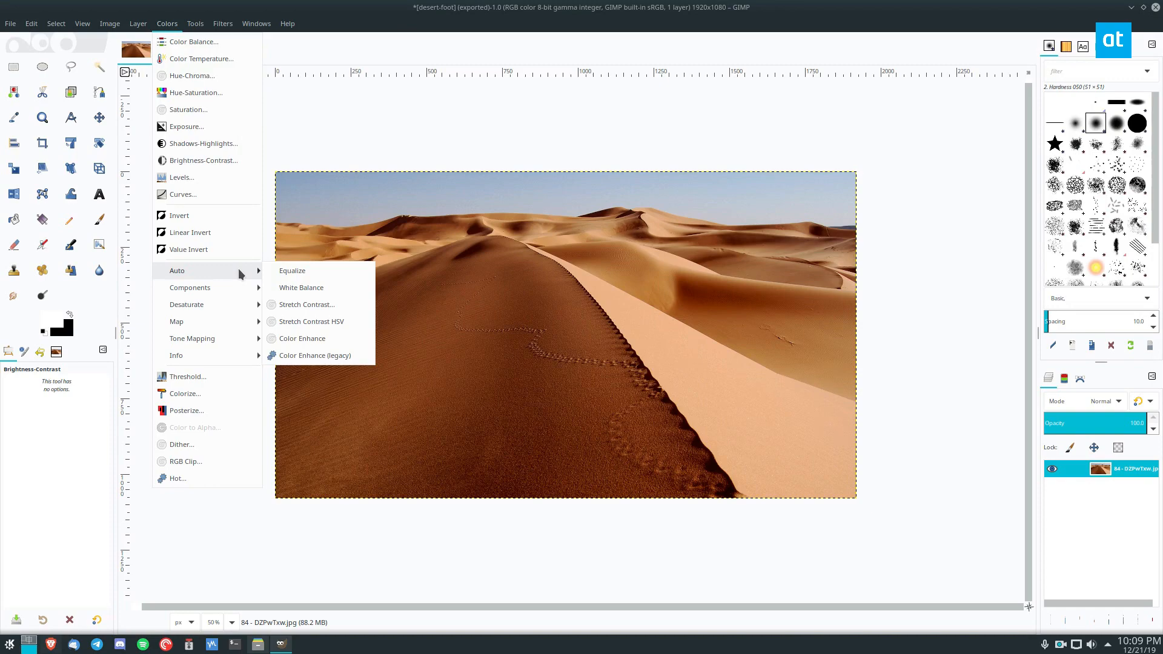
pyautogui.click(332, 270)
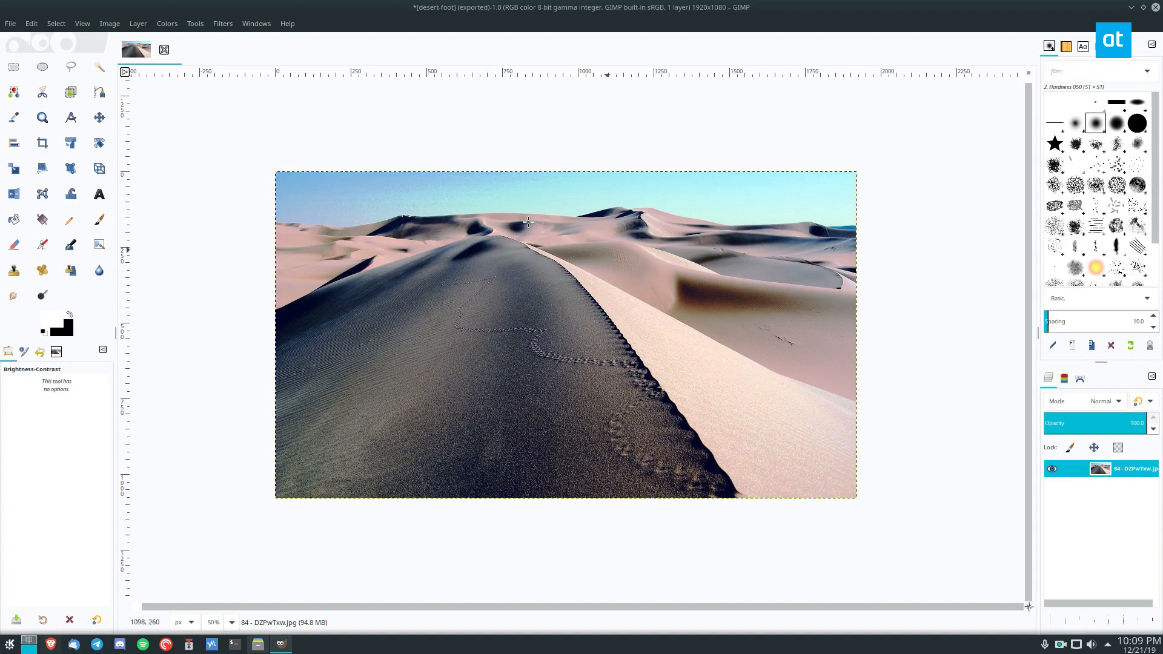
pyautogui.hotkey('ctrl', 'z')
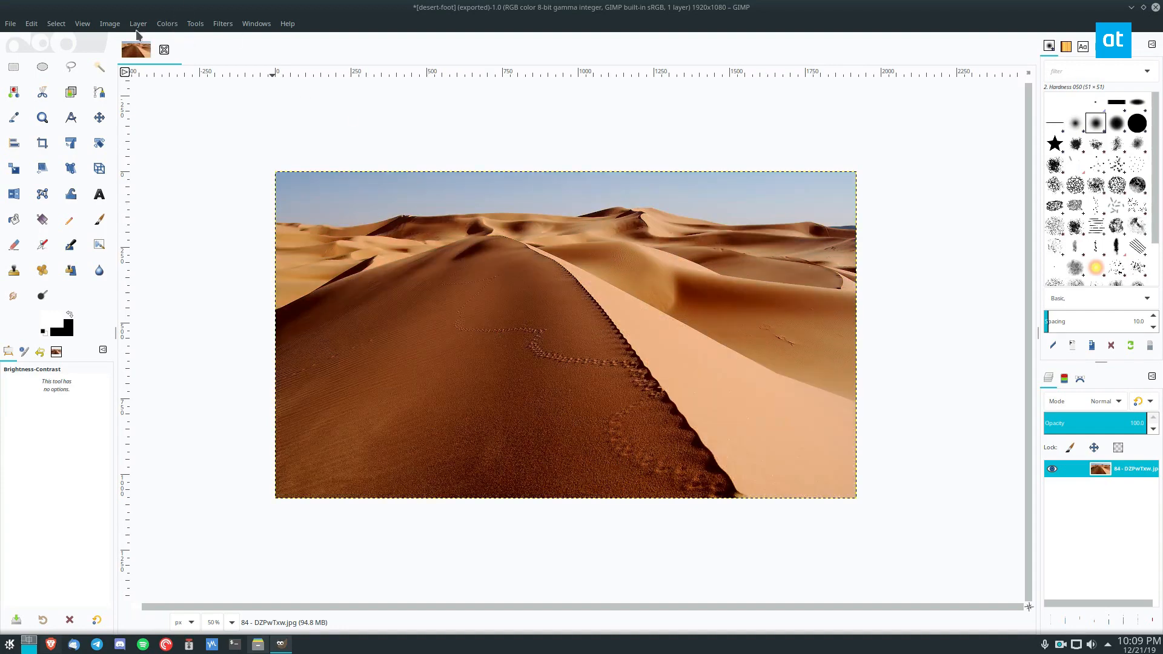
# Try the automatic White Balance correction on the photo and undo it.
pyautogui.click(165, 23)
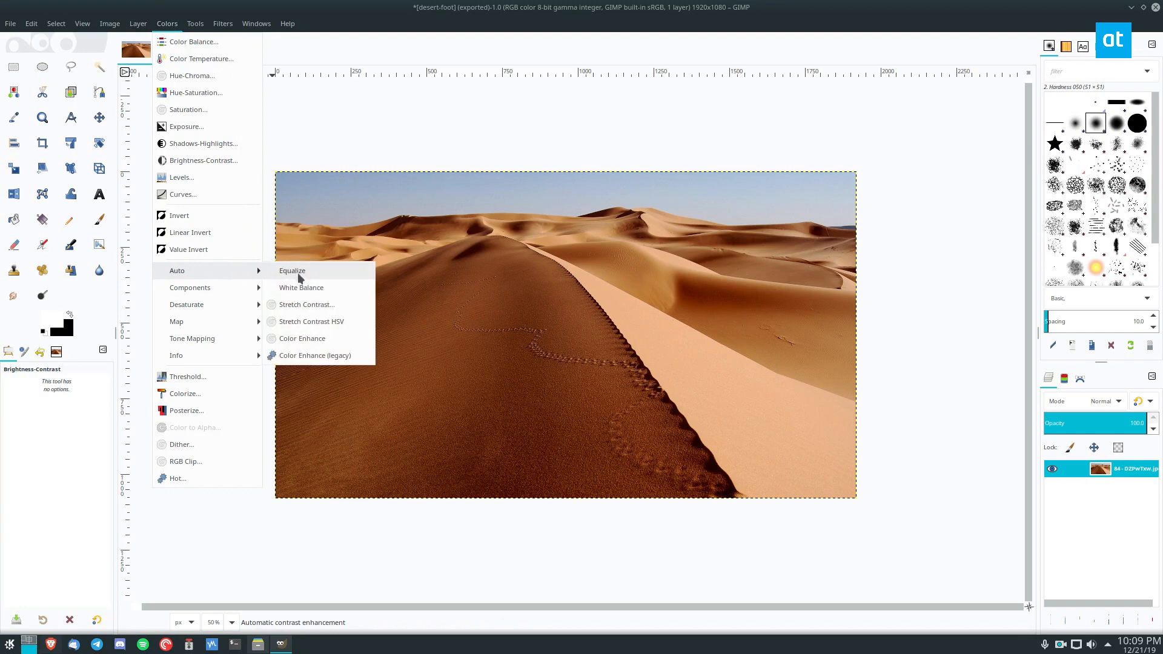
pyautogui.click(304, 287)
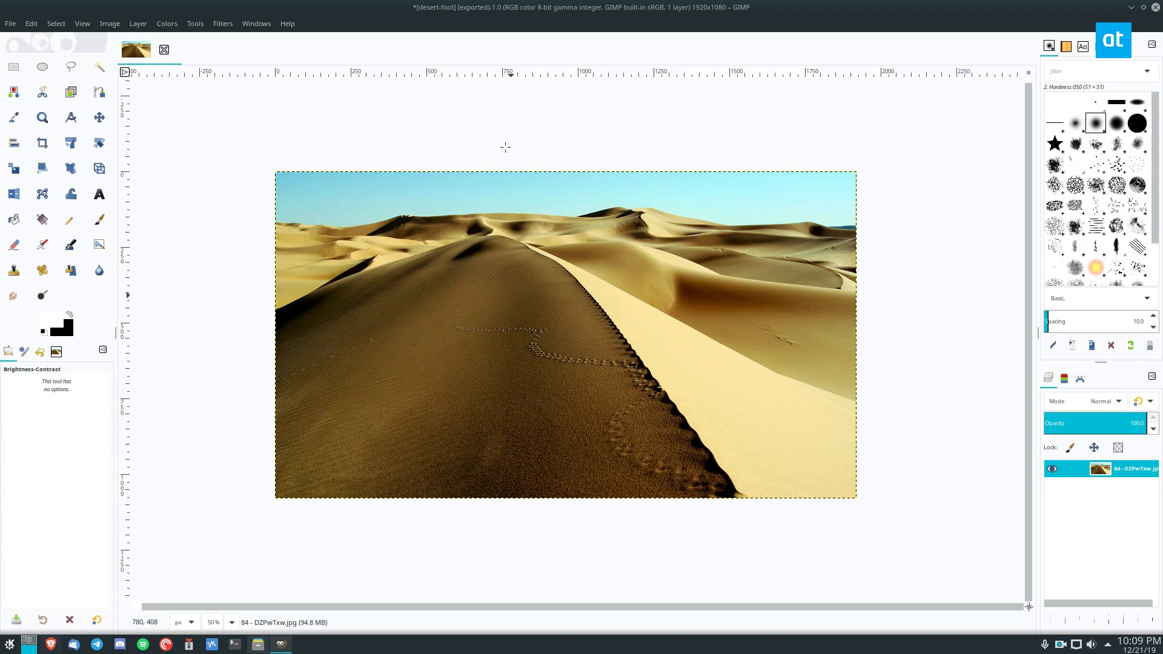
pyautogui.hotkey('ctrl', 'z')
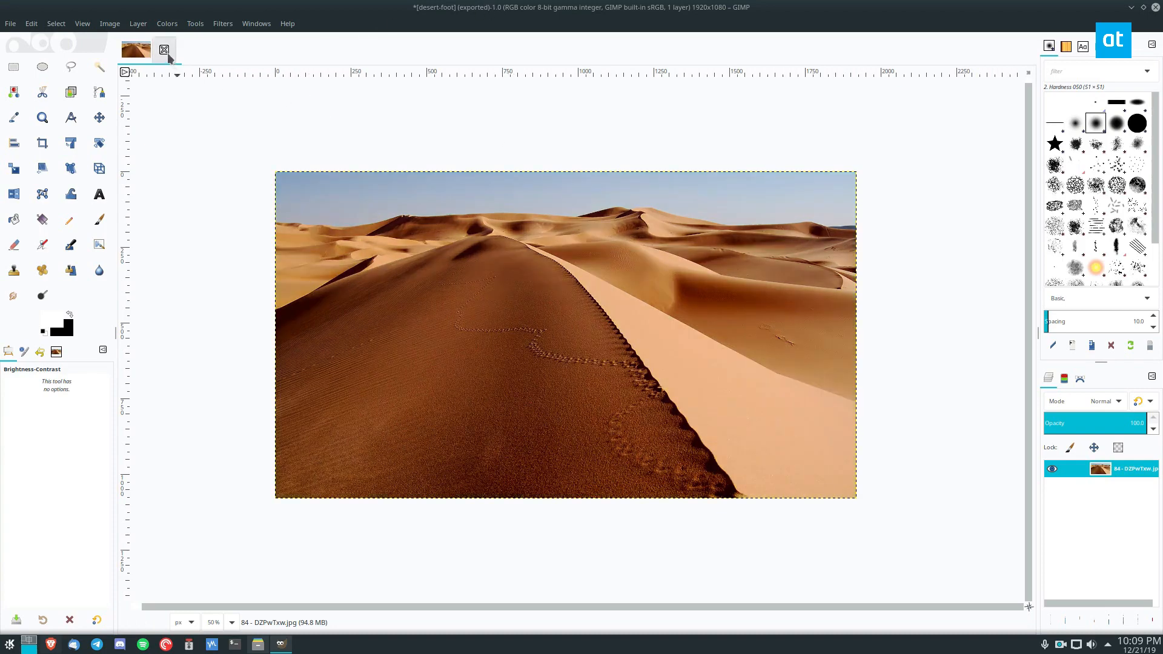
# Apply the automatic Stretch Contrast correction to the photo with Keep colors enabled.
pyautogui.click(174, 27)
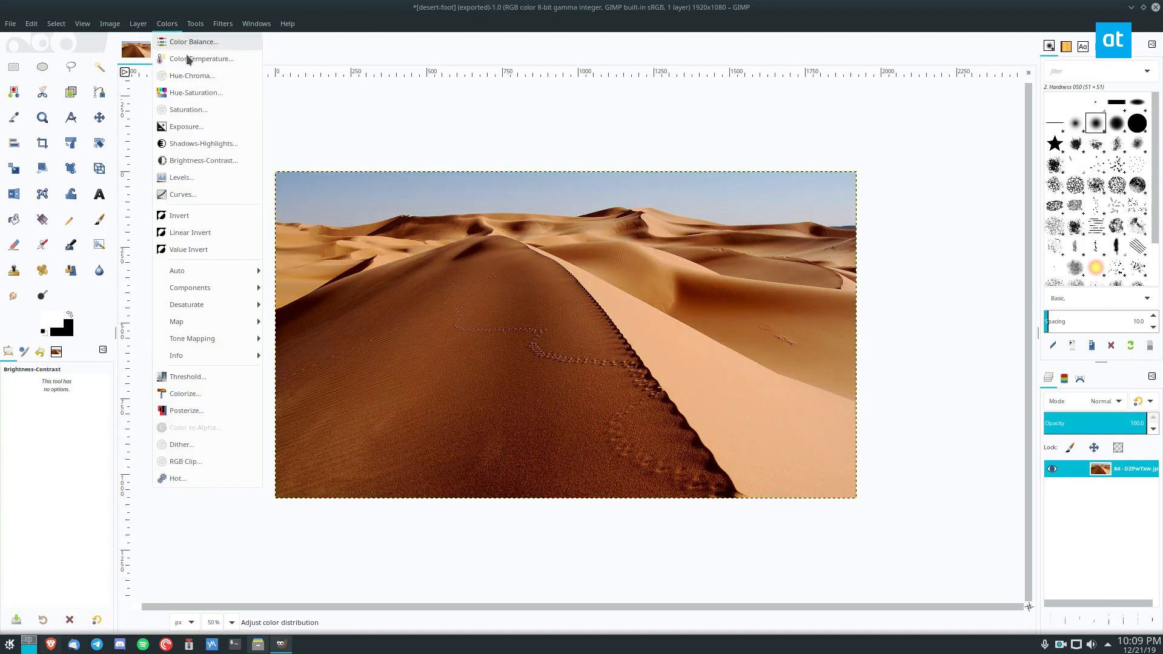
pyautogui.moveTo(208, 271)
pyautogui.click(333, 304)
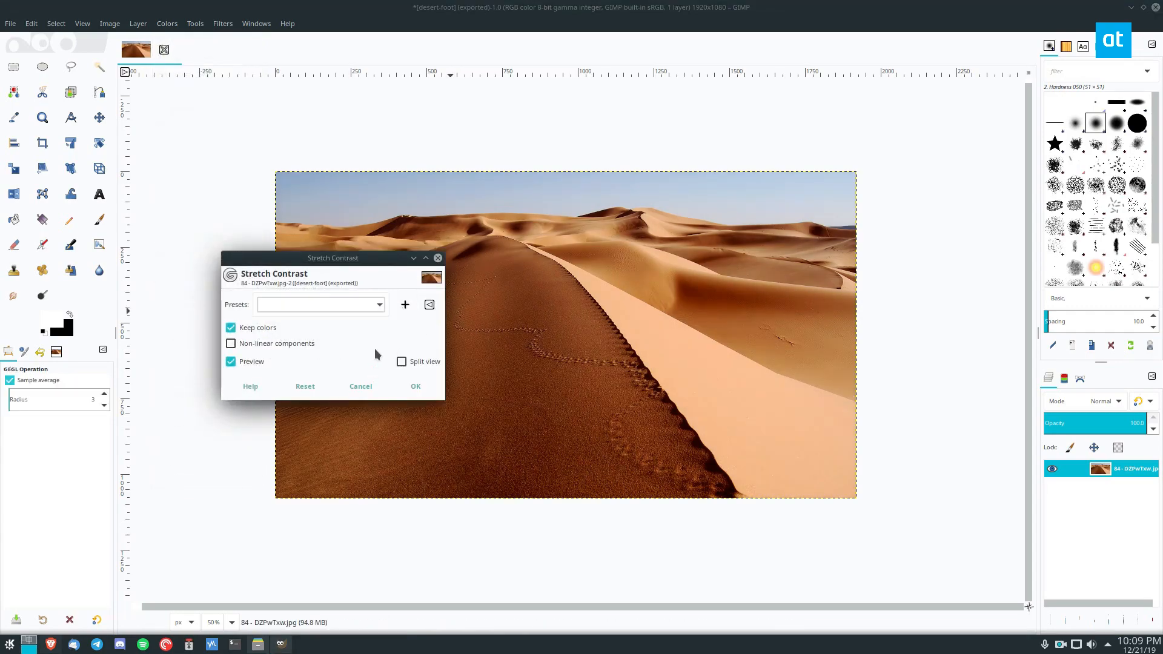
pyautogui.click(416, 387)
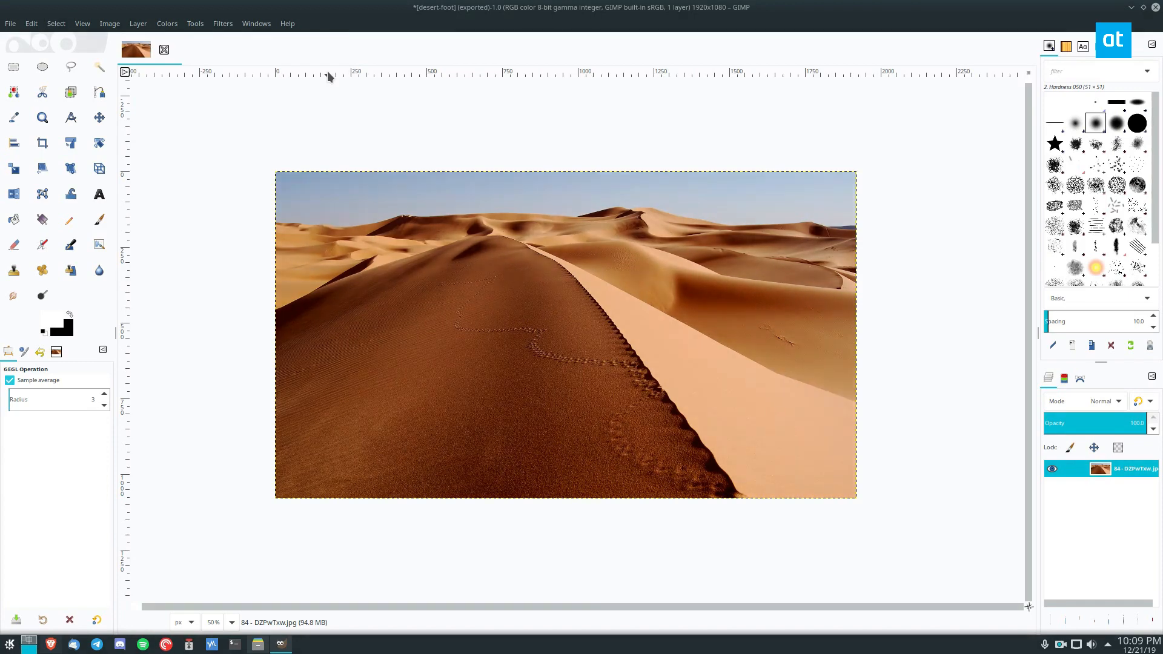
# Apply the automatic Stretch Contrast HSV correction to the photo.
pyautogui.click(165, 25)
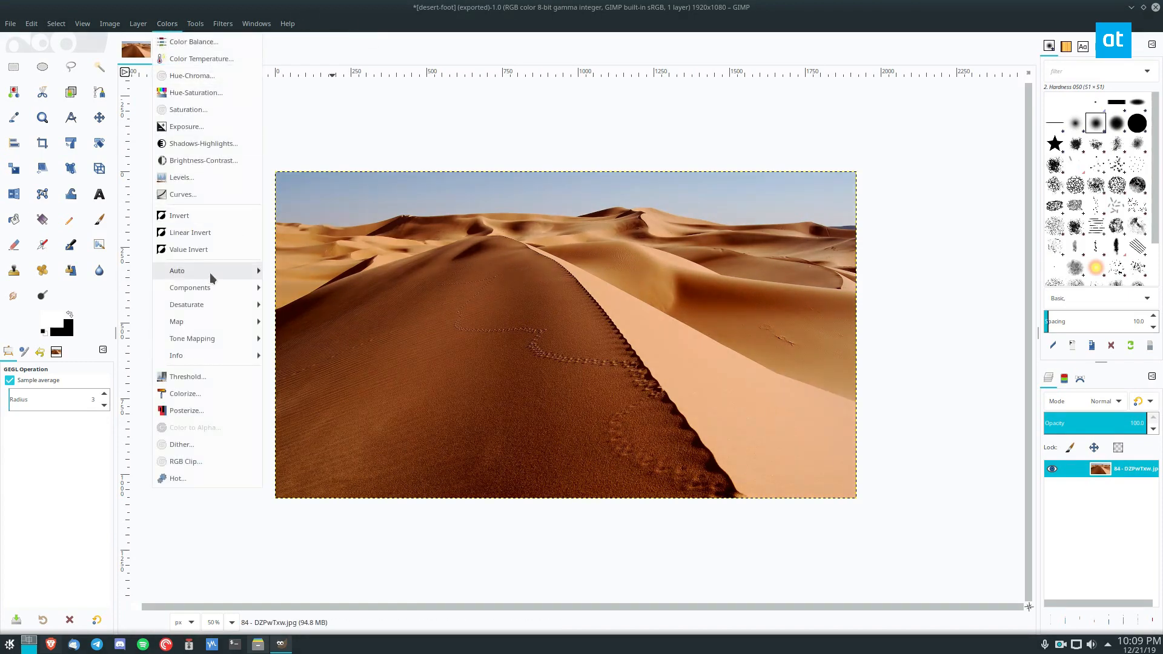
pyautogui.moveTo(210, 272)
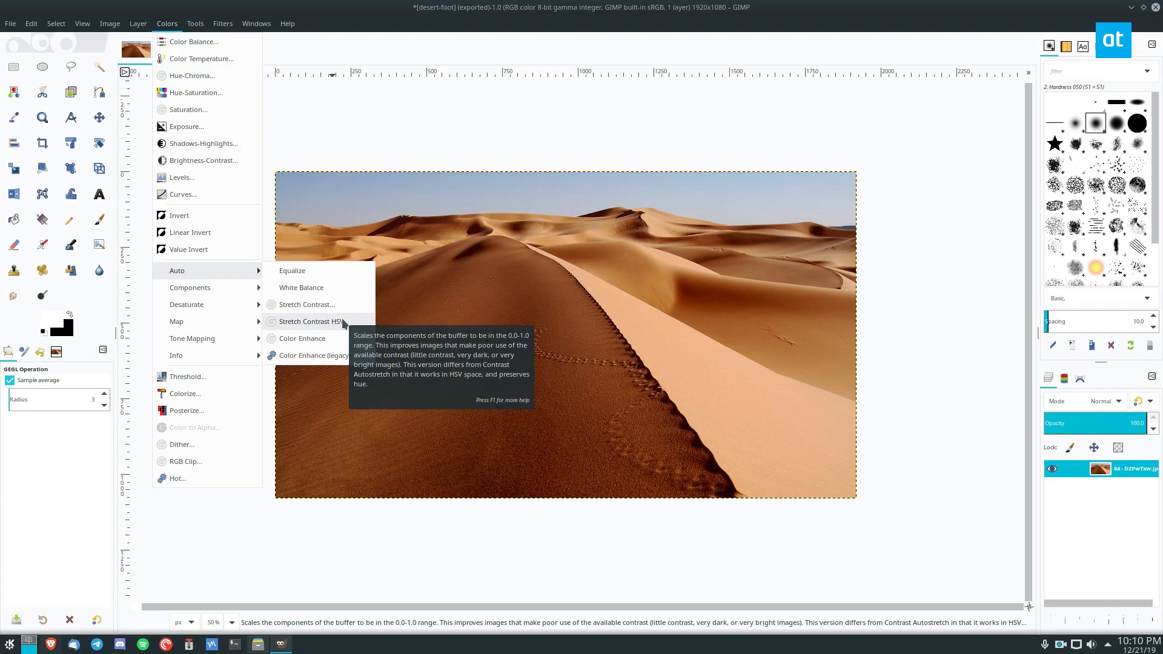
pyautogui.click(343, 323)
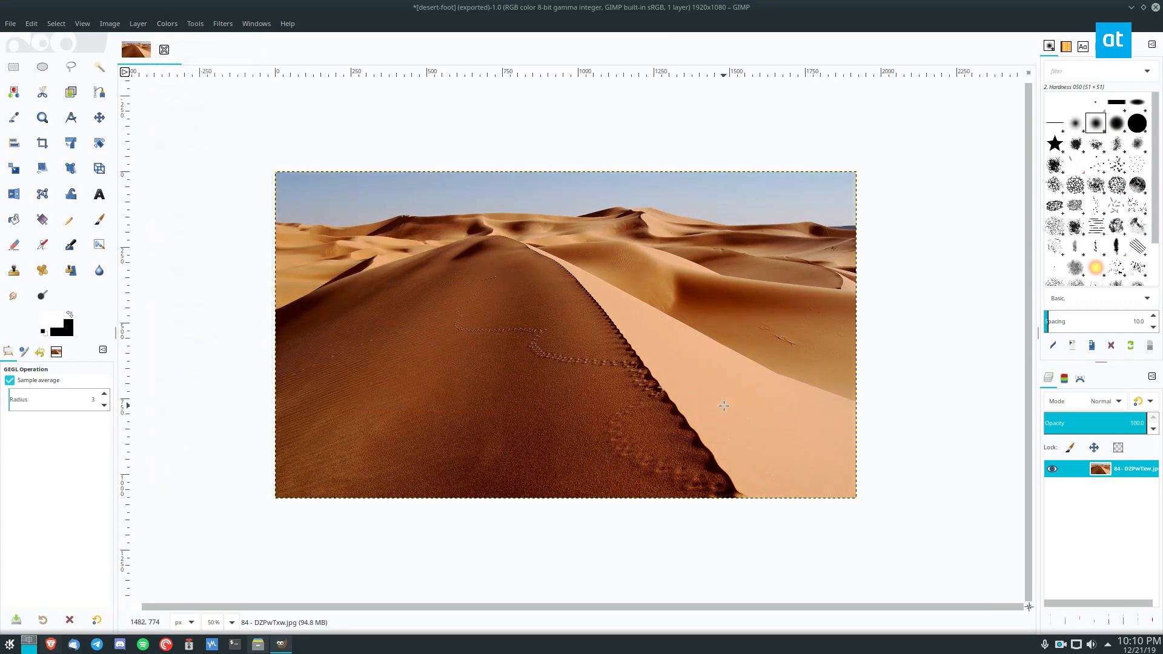
# Try the automatic Color Enhance correction, and undo it together with the contrast stretches and the Brightness-Contrast adjustment.
pyautogui.click(167, 24)
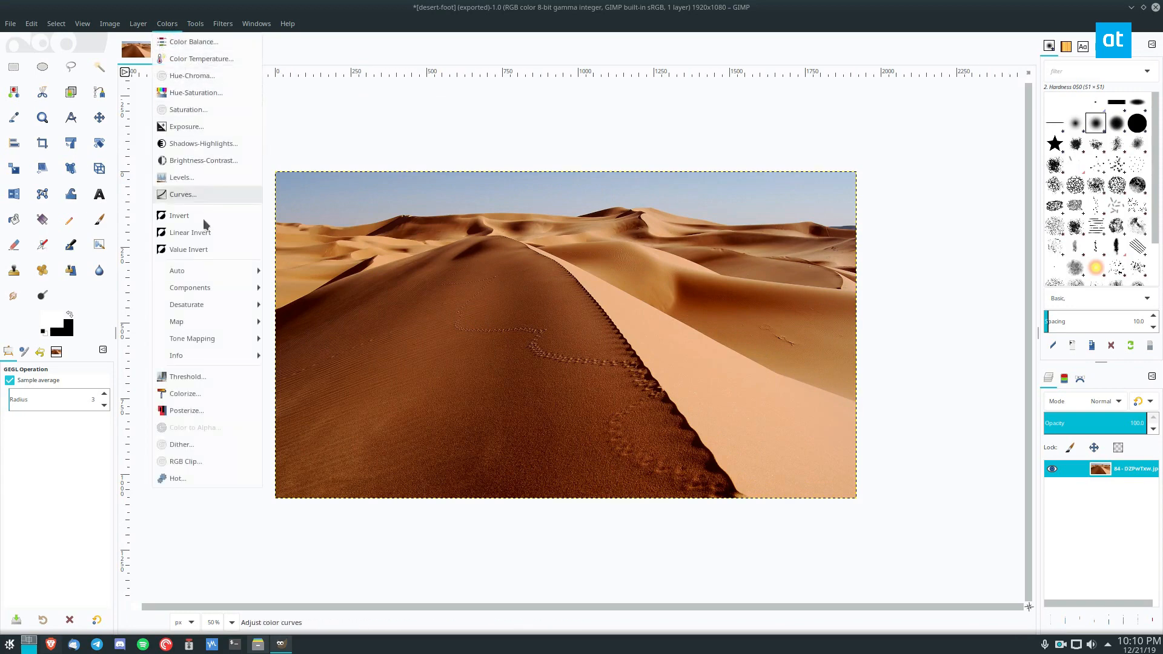
pyautogui.moveTo(254, 271)
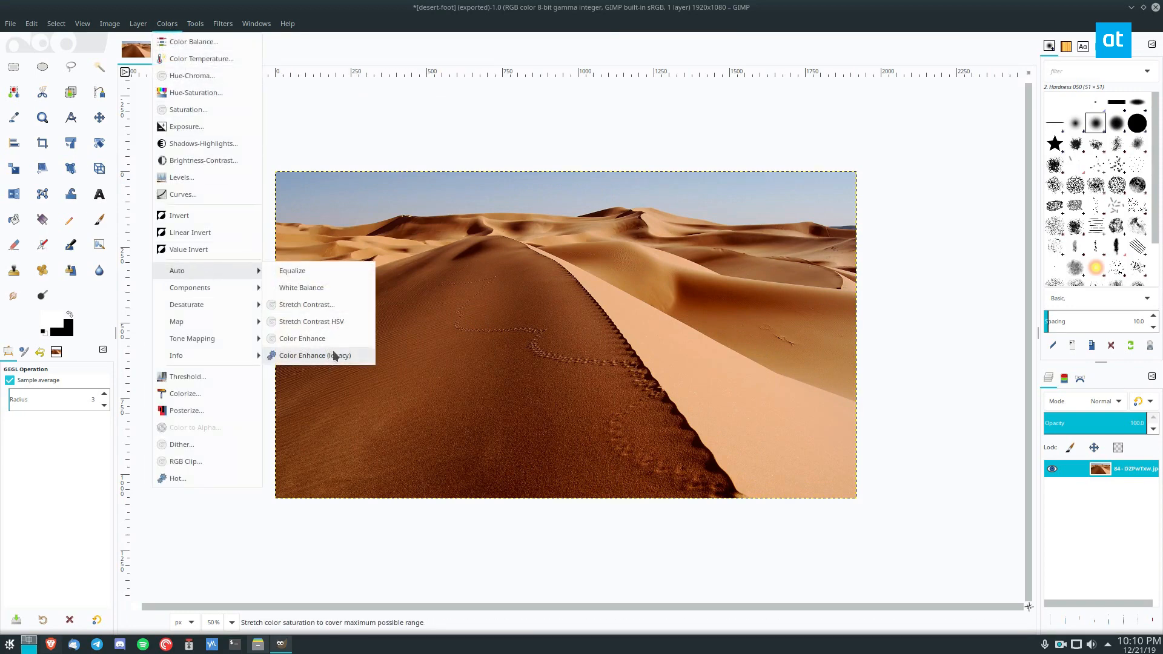
pyautogui.click(303, 339)
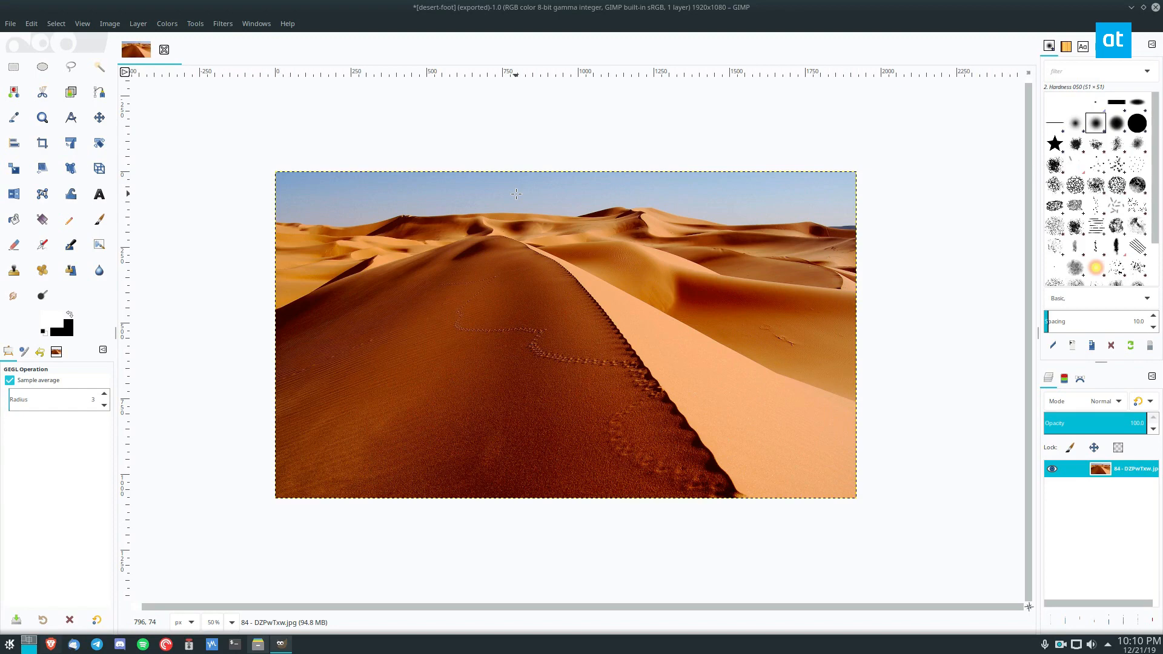
pyautogui.hotkey('ctrl', 'z')
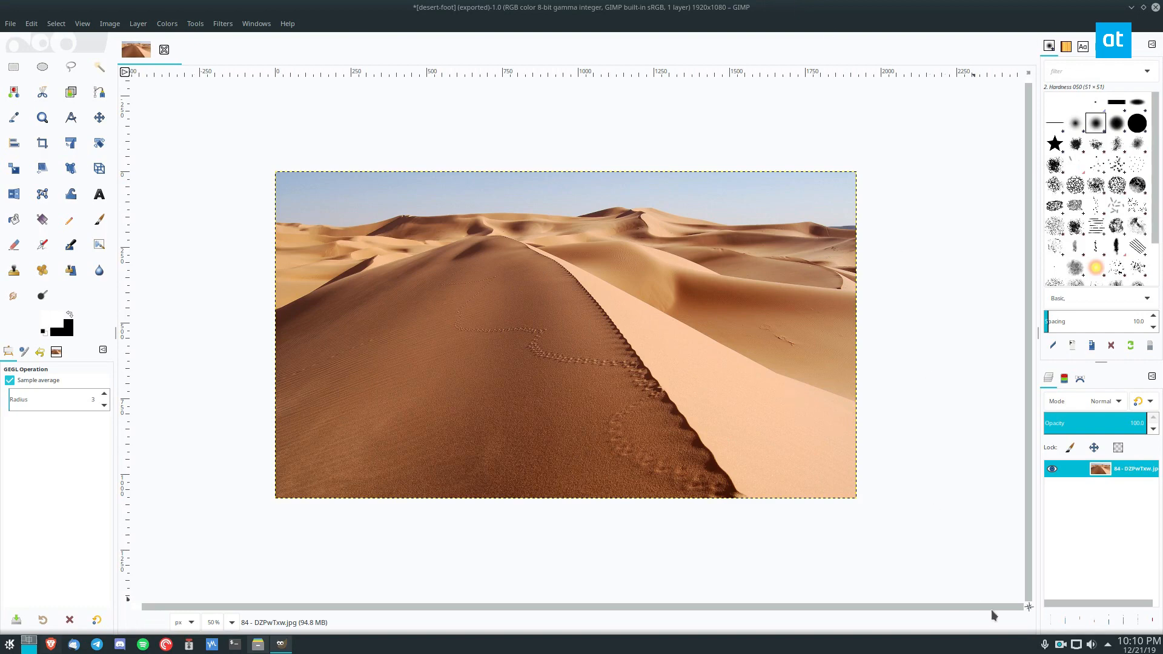
pyautogui.rightClick(1061, 644)
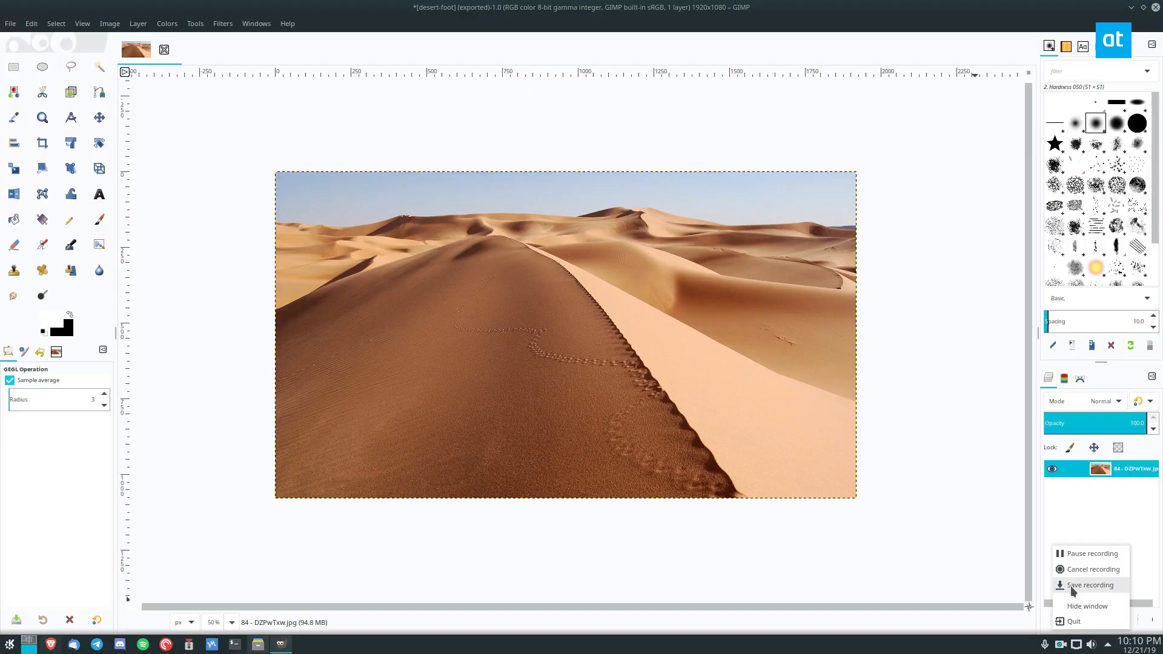
pyautogui.click(1072, 586)
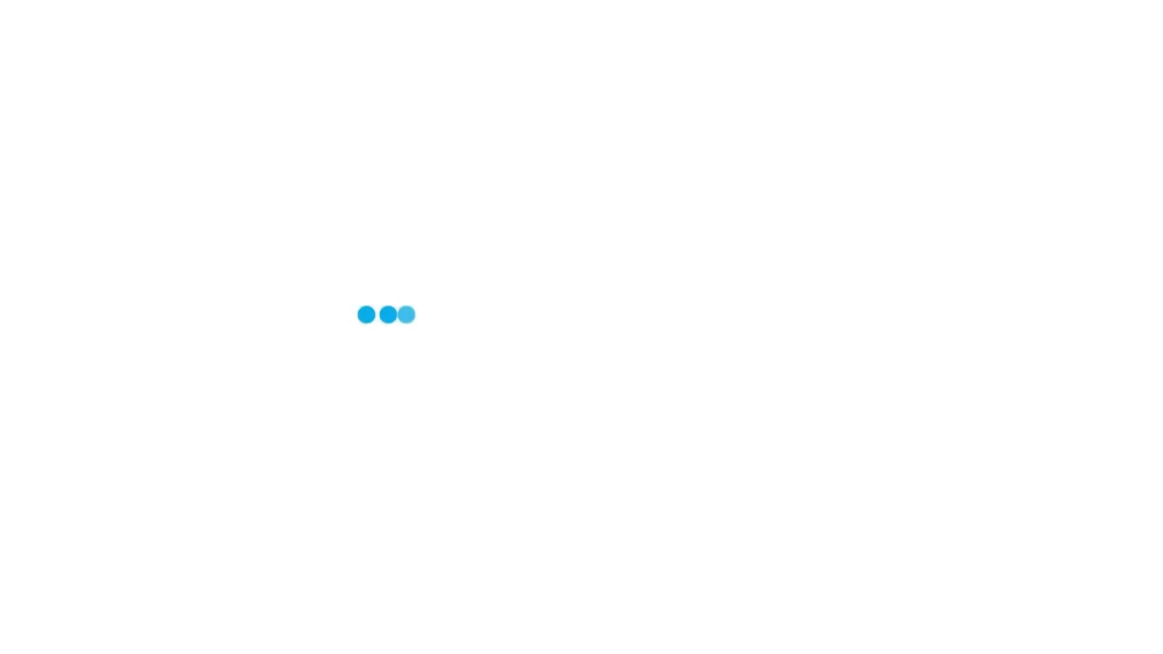